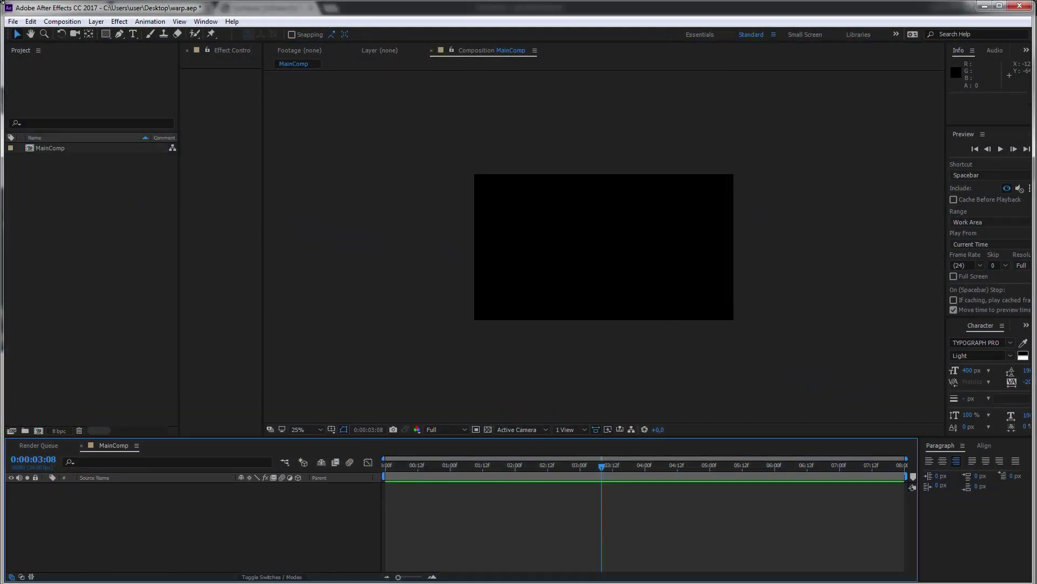
Create a composition named Base Tunnel at 1920 x 16000 px
click(71, 21)
click(76, 33)
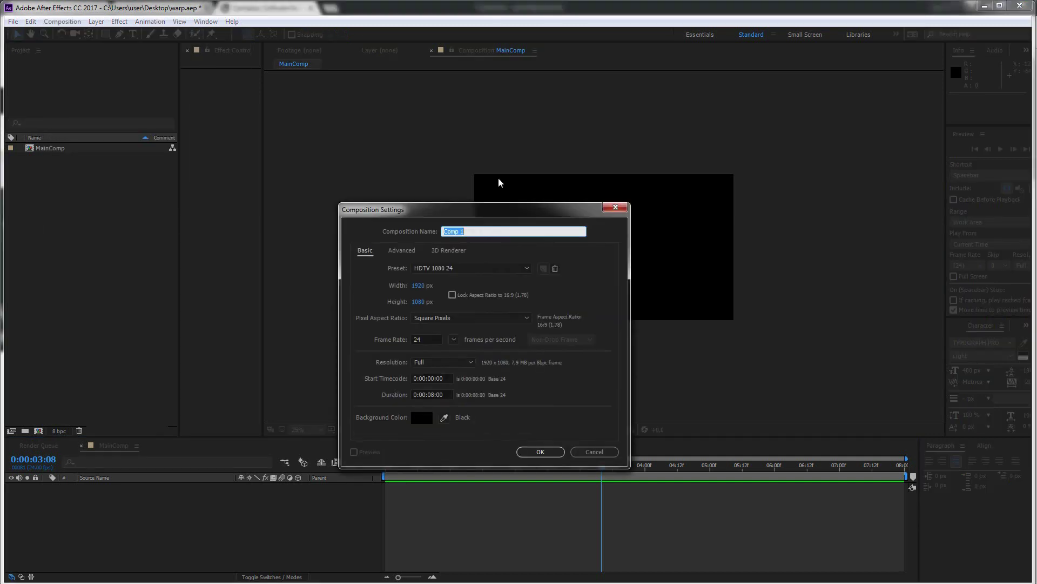
text(Base Tunnel)
click(418, 305)
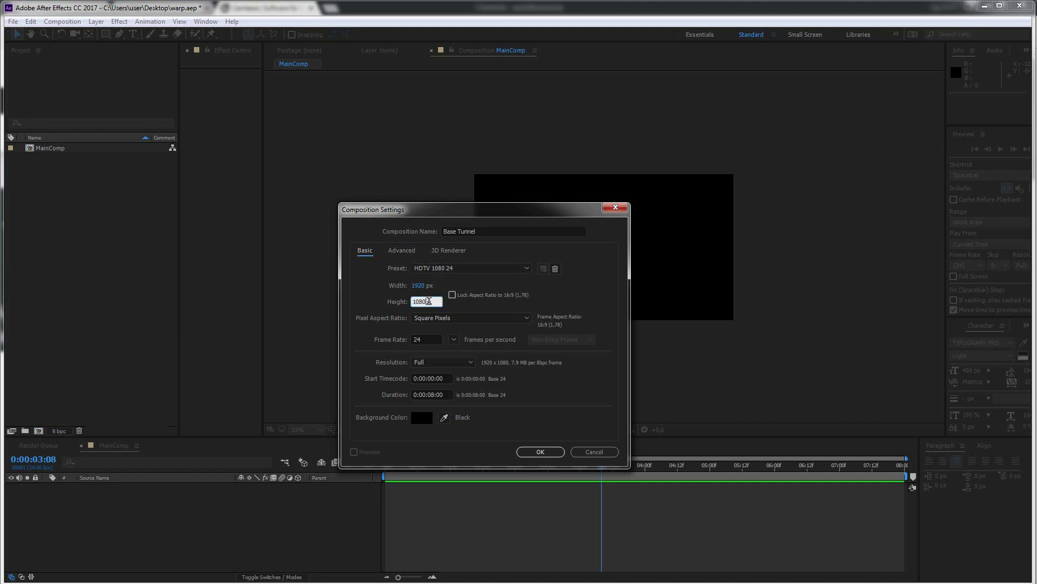
text(0)
drag(422, 301, 408, 305)
text(160)
click(540, 452)
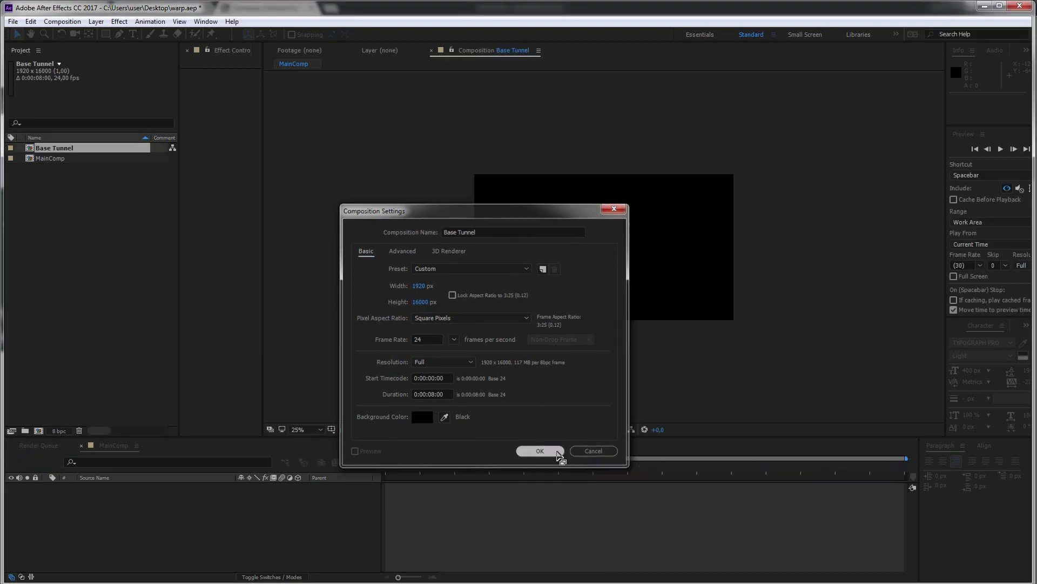
Add a full-size solid layer, Cyan Solid 1, to Base Tunnel
click(95, 21)
mouse_move(264, 35)
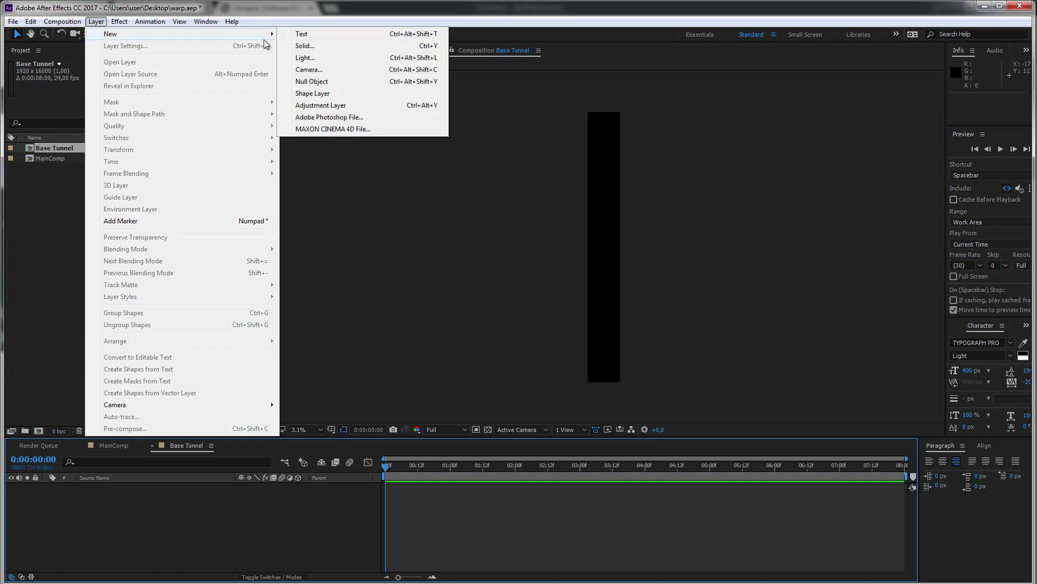
click(306, 46)
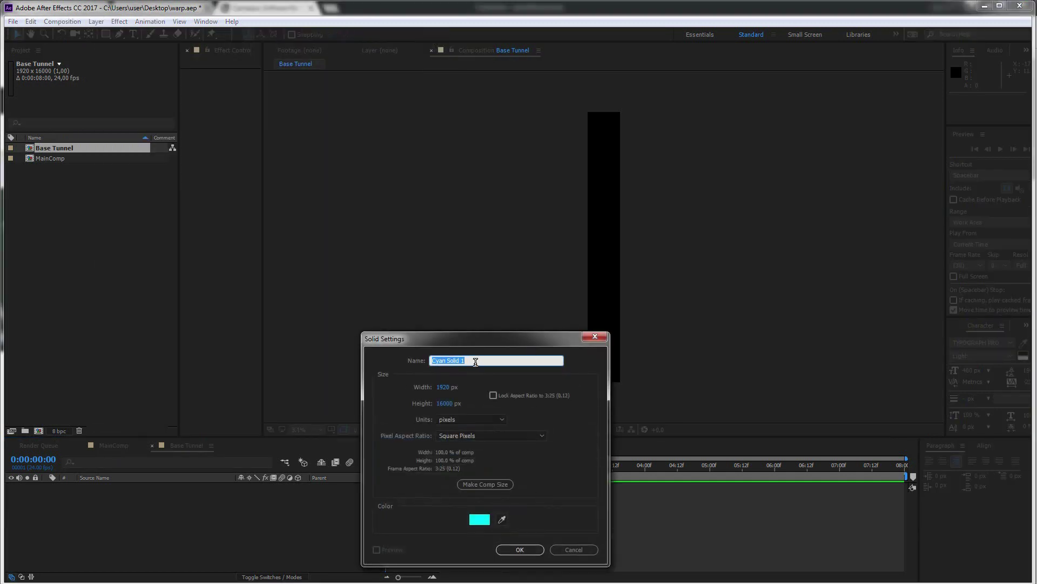
drag(484, 340, 364, 165)
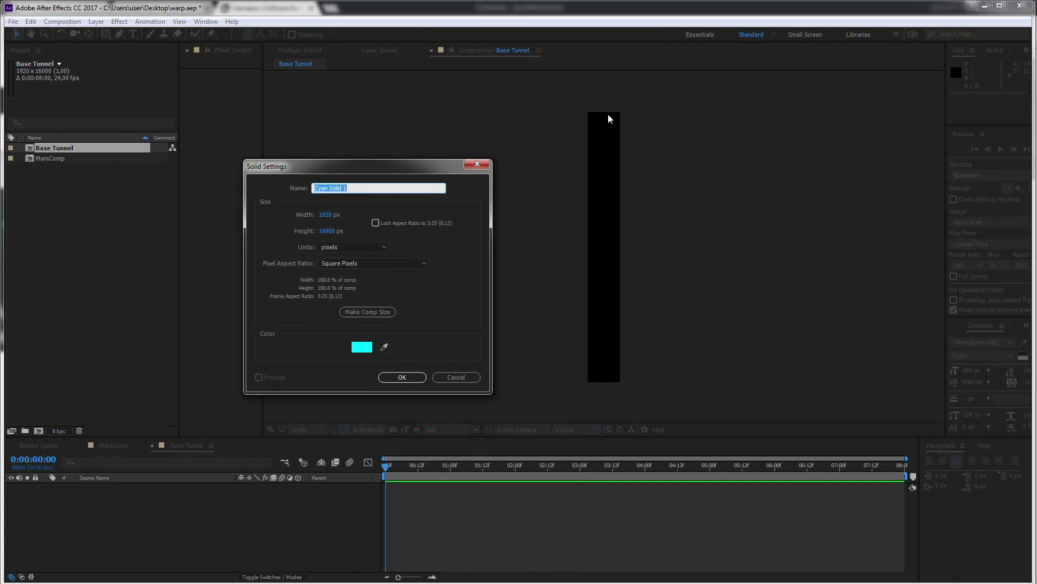
click(400, 377)
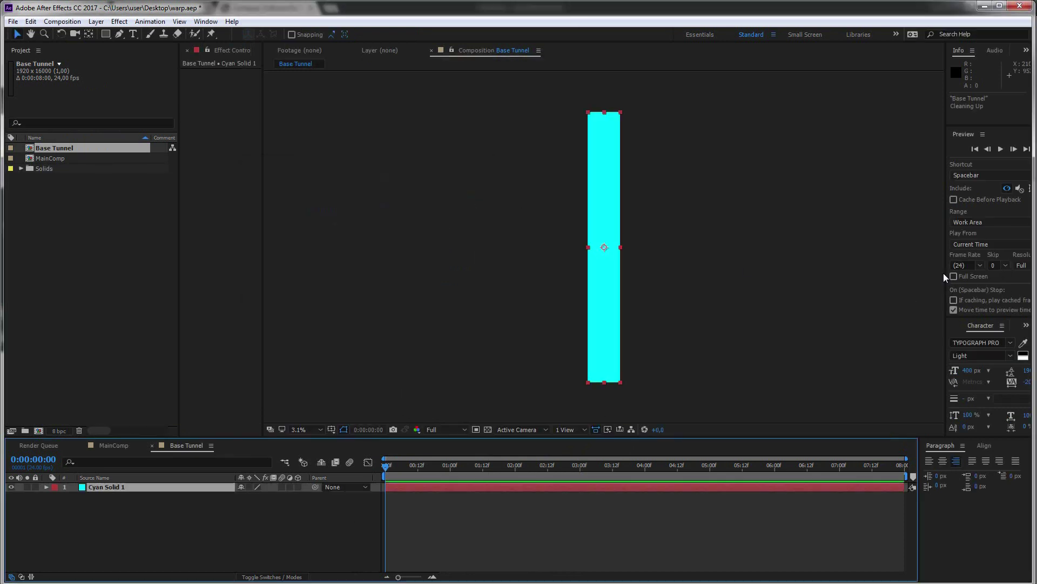
Apply the Checkerboard effect to Cyan Solid 1 for a black-and-white checker pattern
drag(945, 275, 888, 276)
click(906, 326)
click(920, 338)
text(checker)
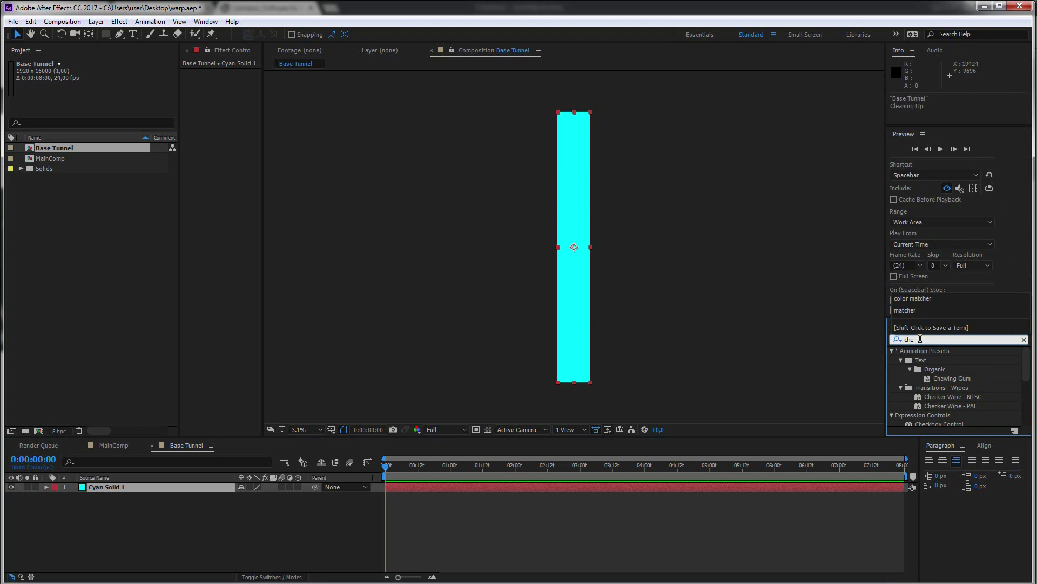
drag(934, 397, 473, 489)
key(period)
key(period)
click(583, 142)
scroll(622, 146, up, 10)
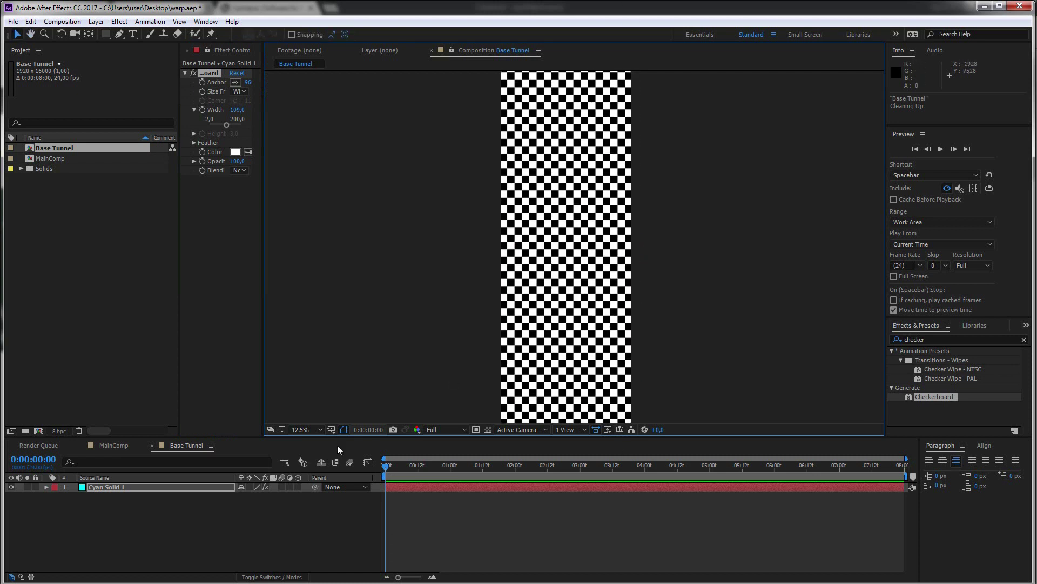
Place the Base Tunnel composition as a layer in MainComp
click(438, 497)
click(112, 447)
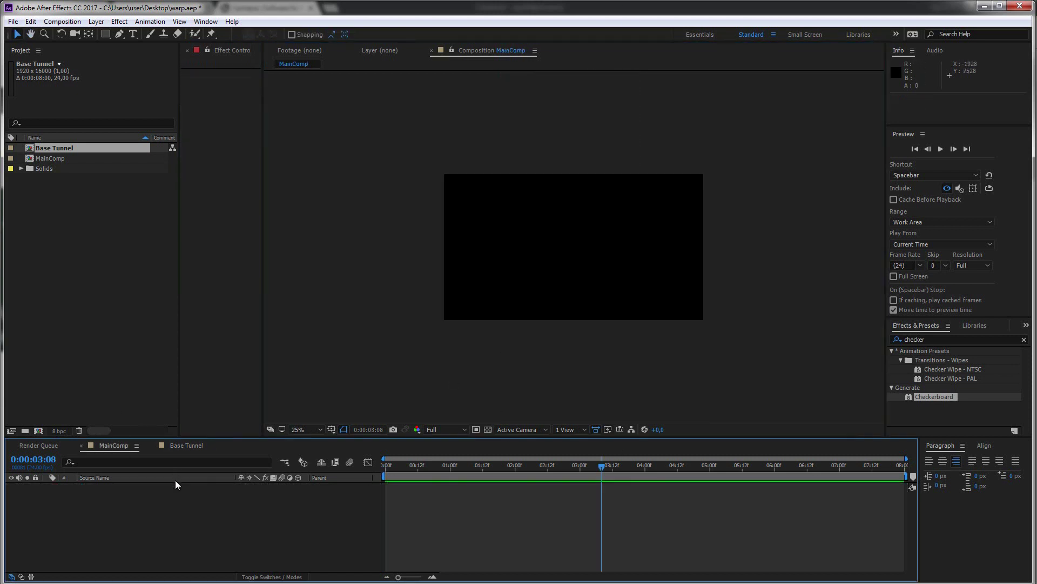
drag(70, 149, 244, 489)
key(comma)
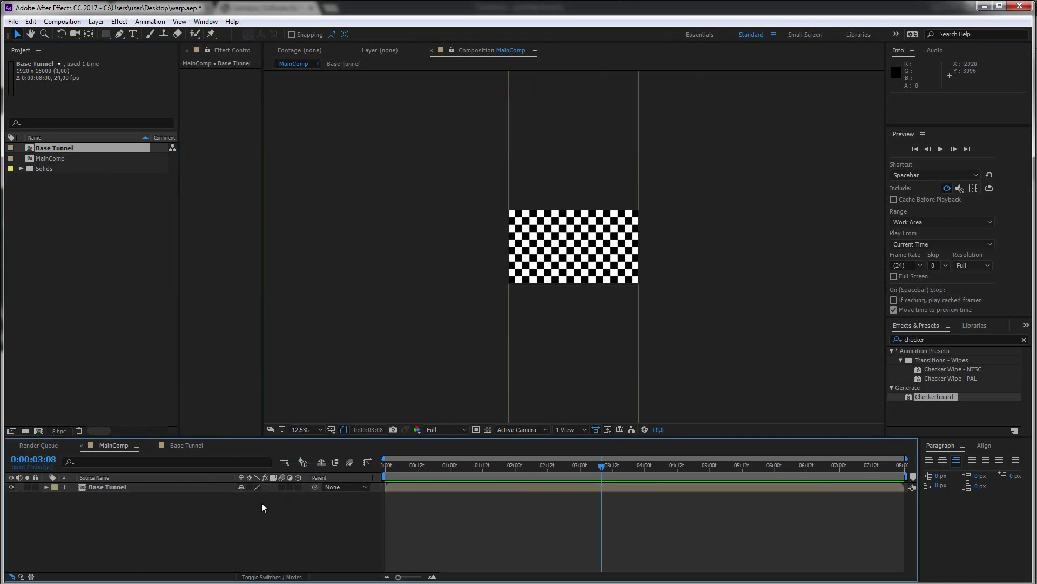
Apply CC Cylinder to the Base Tunnel layer and set Rotation X to 90°
click(939, 339)
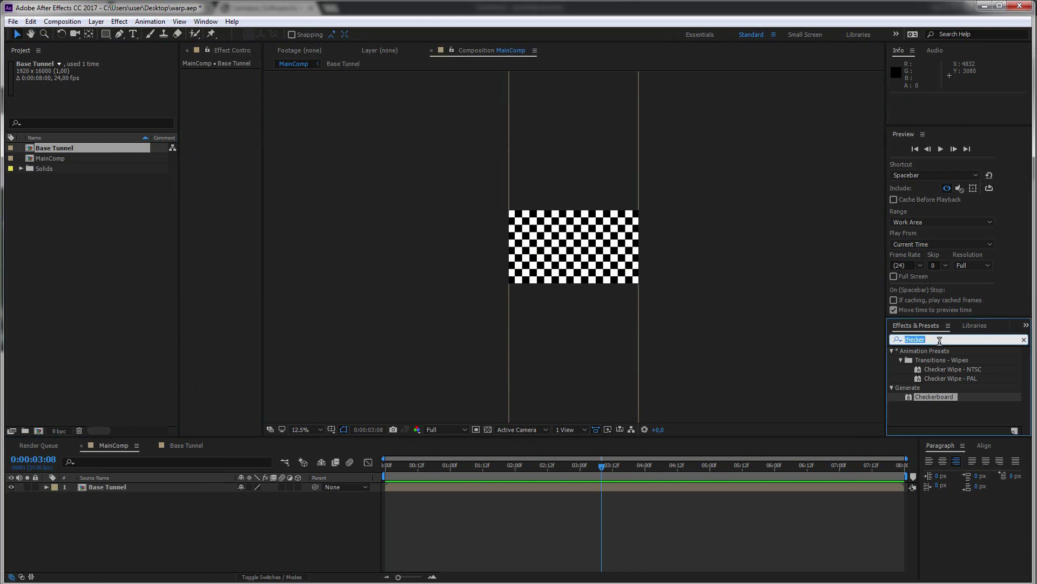
text(cy)
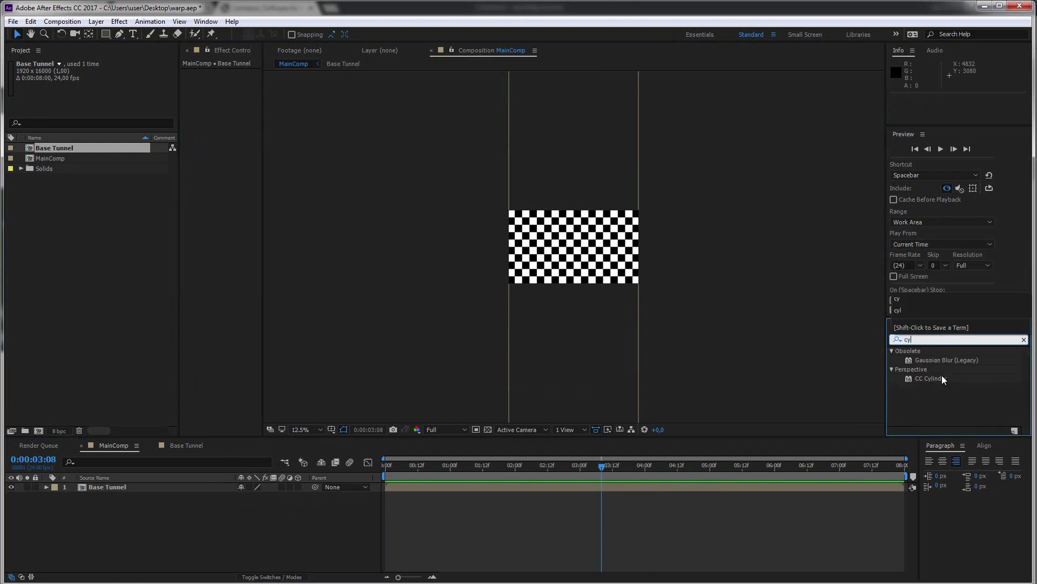
drag(940, 385, 115, 493)
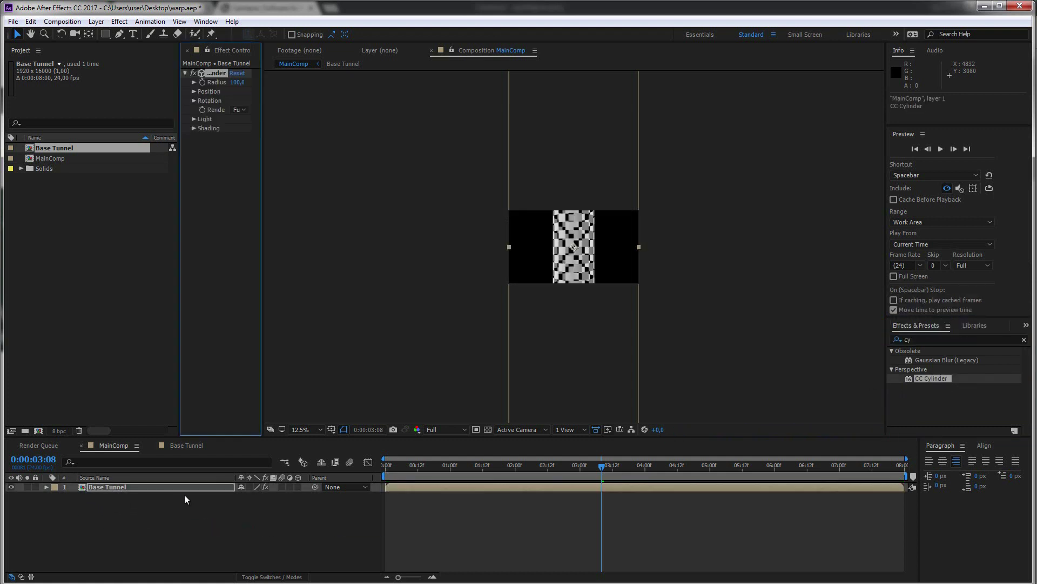
key(period)
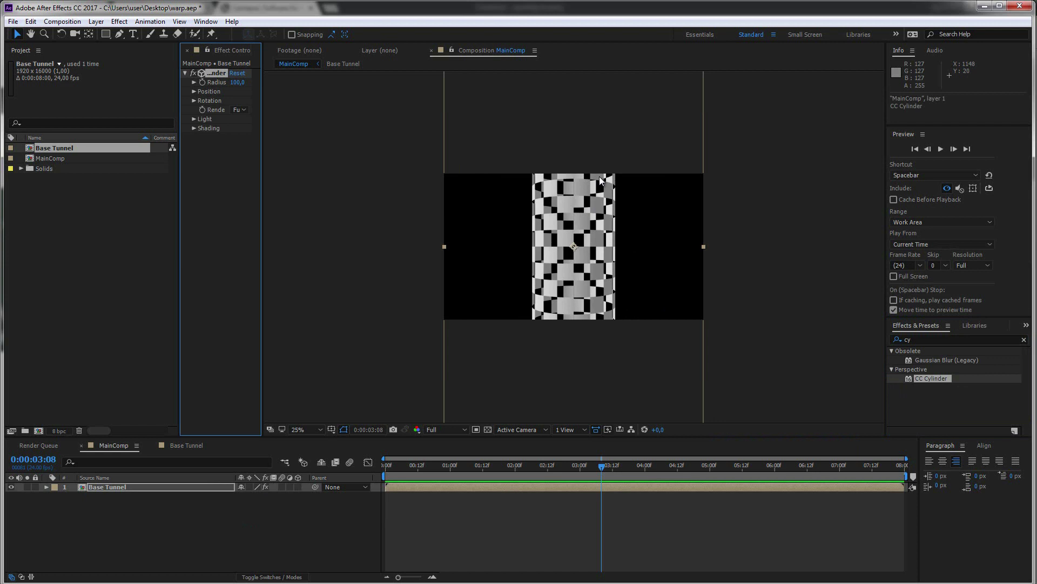
click(194, 101)
mouse_move(263, 110)
mouse_down()
mouse_move(311, 113)
mouse_move(284, 110)
mouse_up()
click(272, 110)
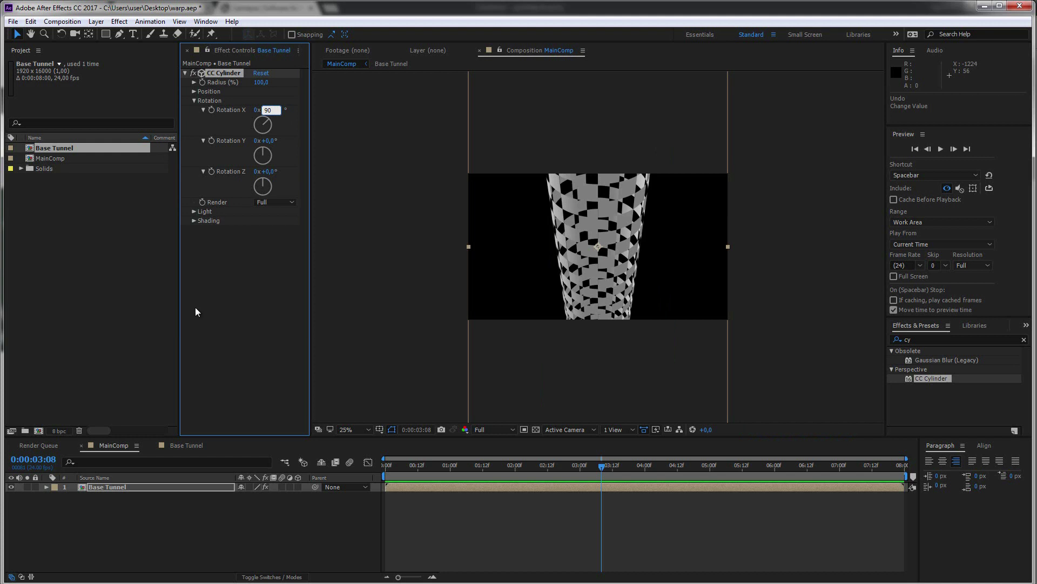
key(Return)
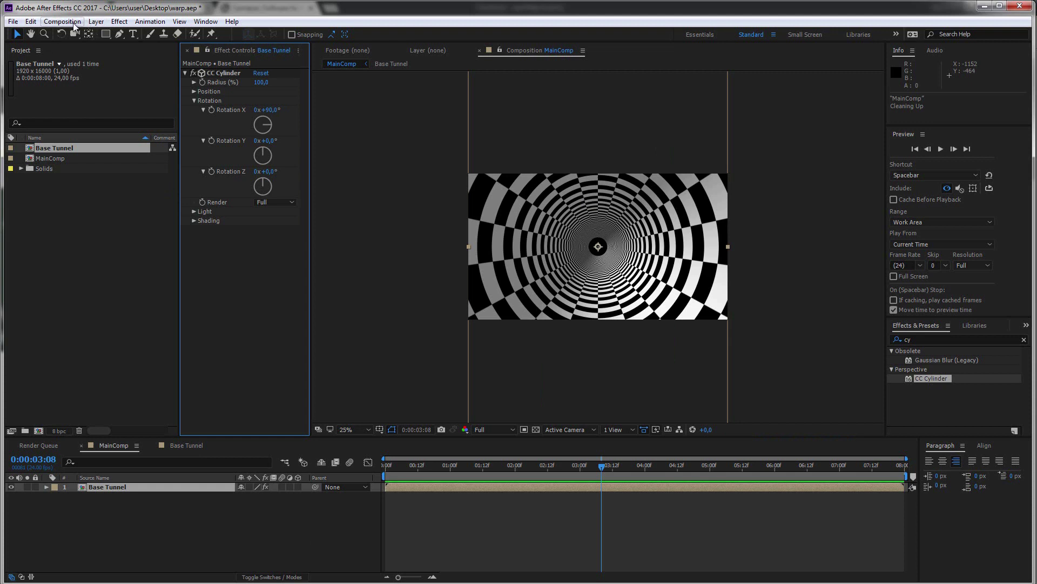
Add Camera 1 to MainComp with a 2 mm focal length
click(95, 22)
mouse_move(108, 31)
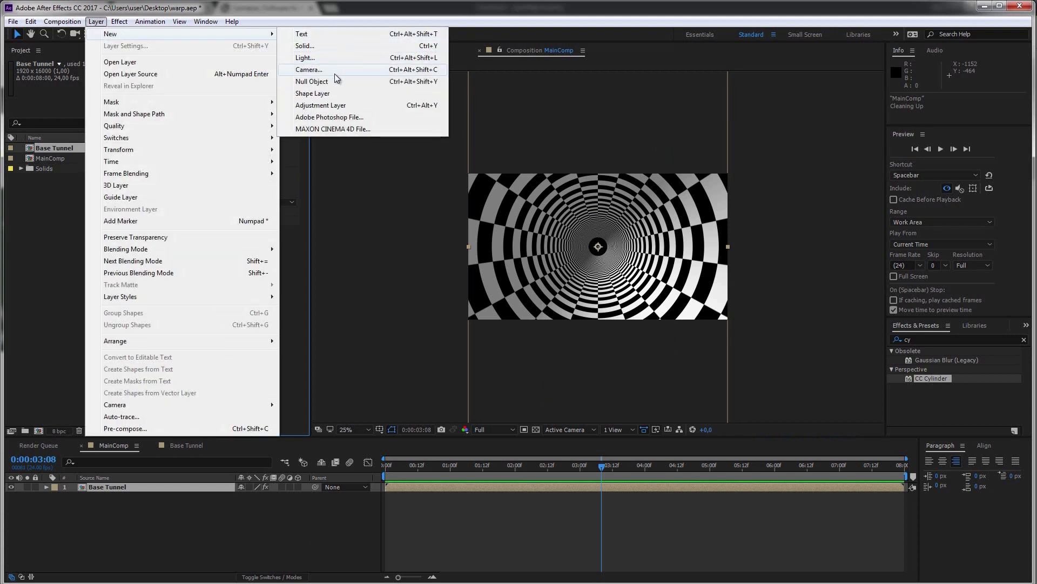
click(313, 72)
drag(457, 162, 412, 104)
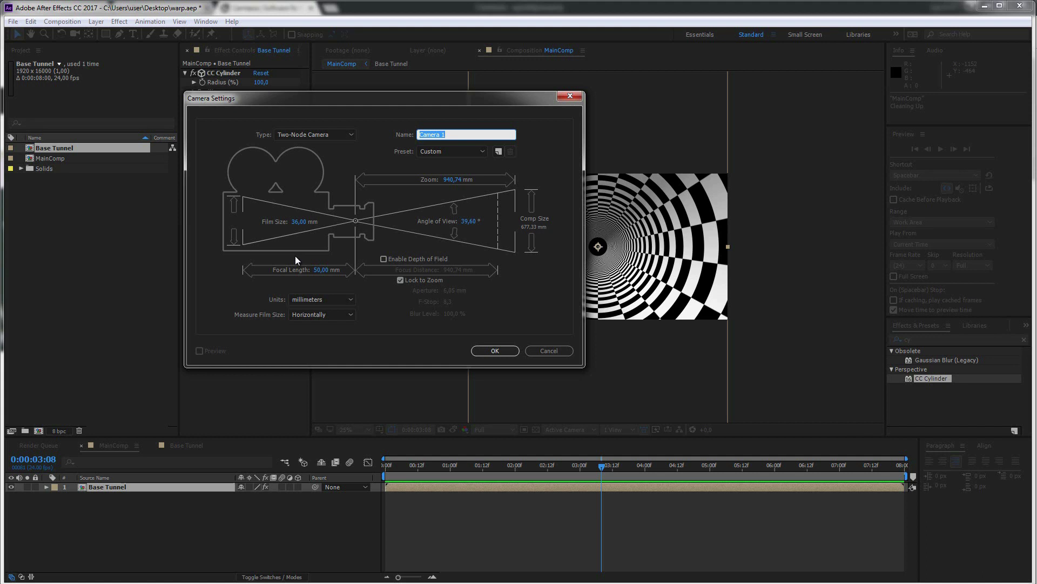
click(324, 270)
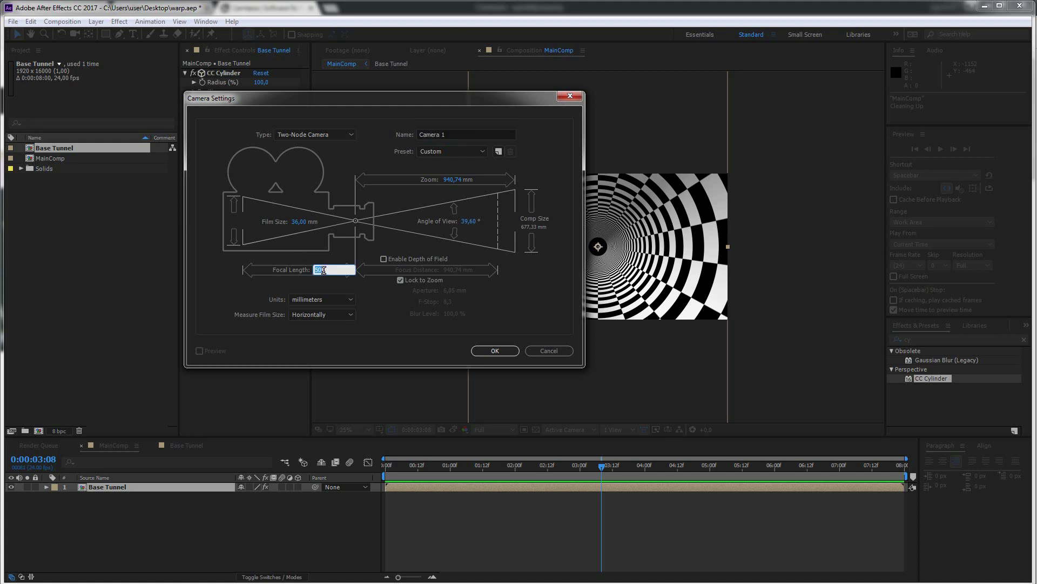
text(2)
click(494, 350)
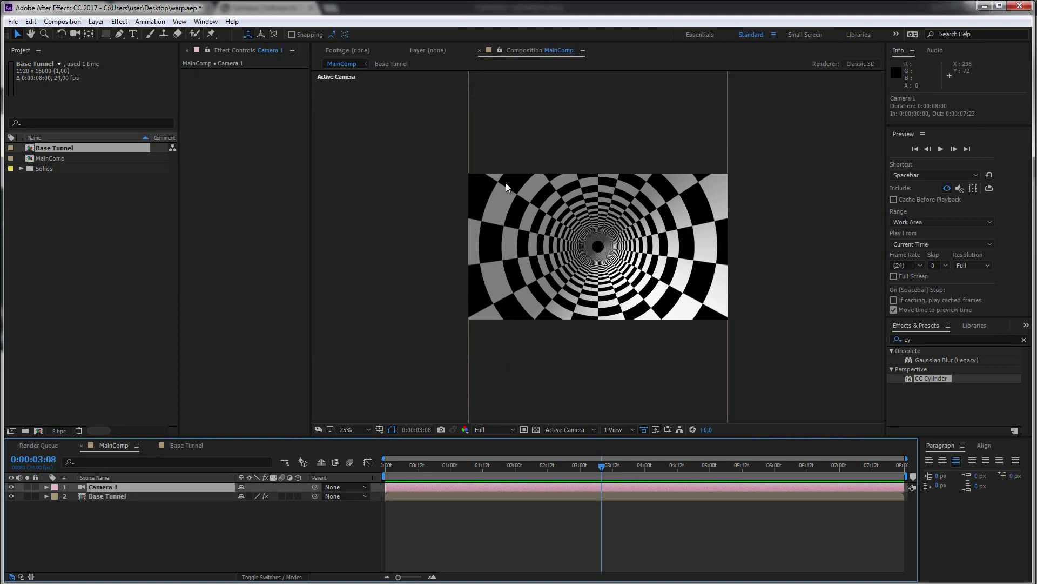
At the first frame, set preview resolution to Half and reveal Camera 1's transform properties
key(c)
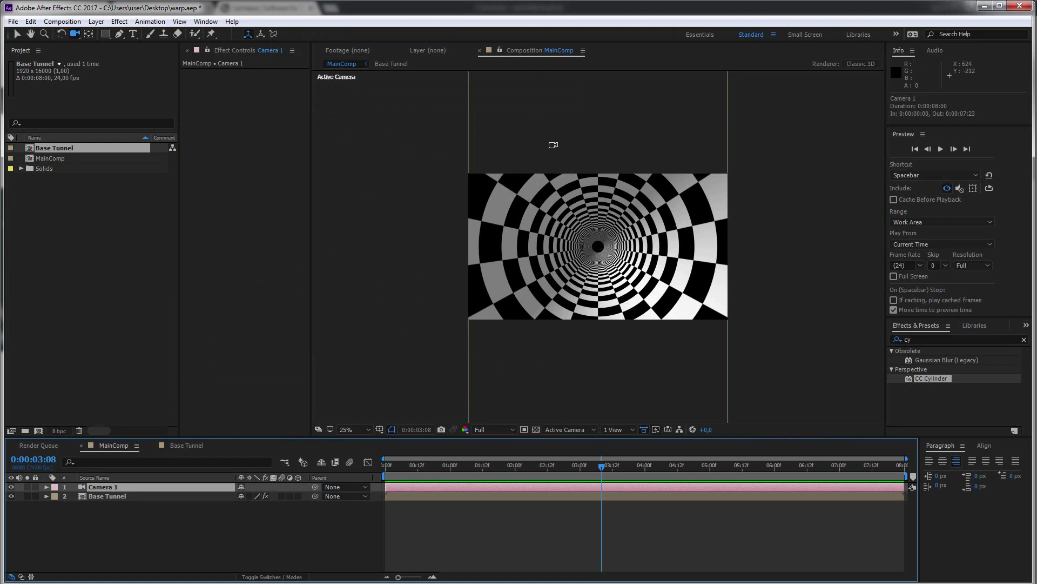
key(c)
click(385, 465)
click(601, 247)
click(494, 429)
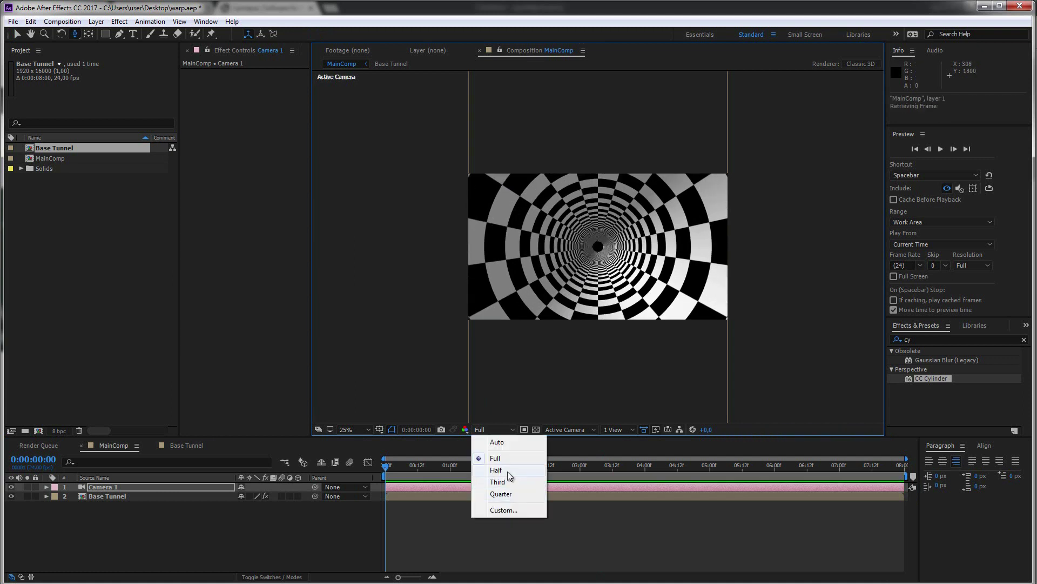
click(495, 470)
click(47, 487)
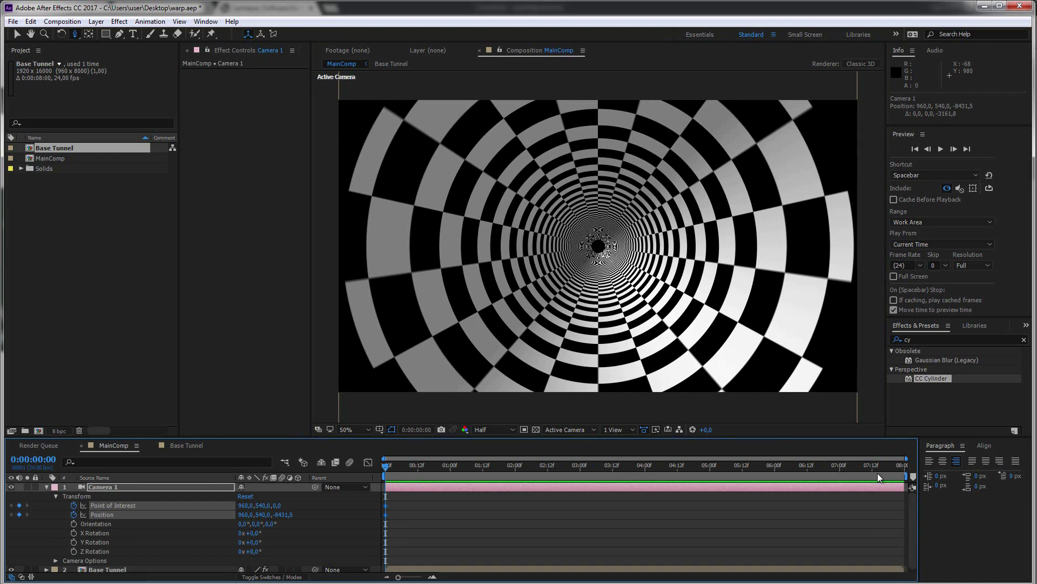
At the last frame, push Camera 1 deep into the tunnel and preview the fly-through
click(900, 469)
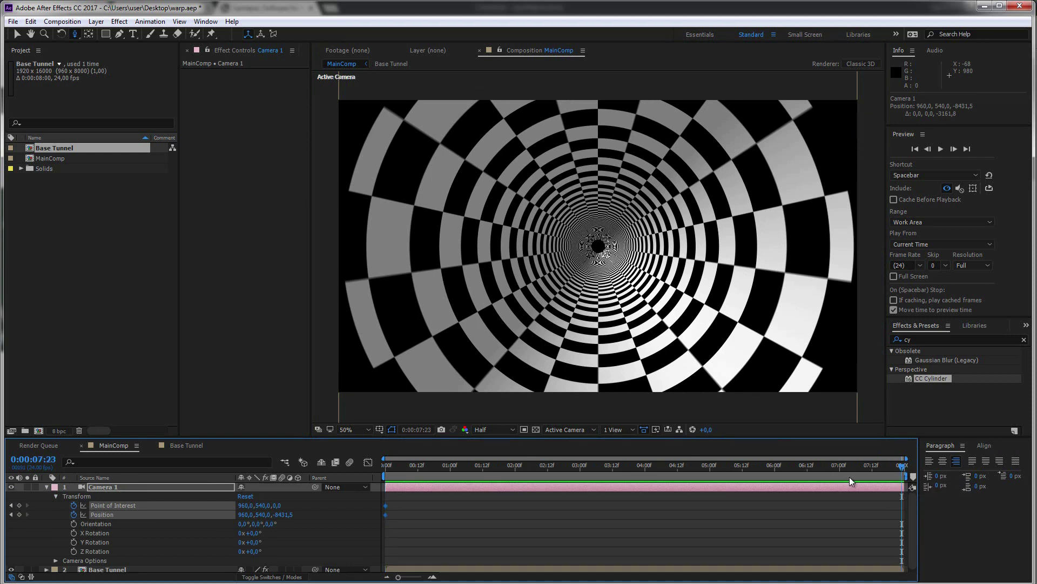
drag(607, 297, 576, 318)
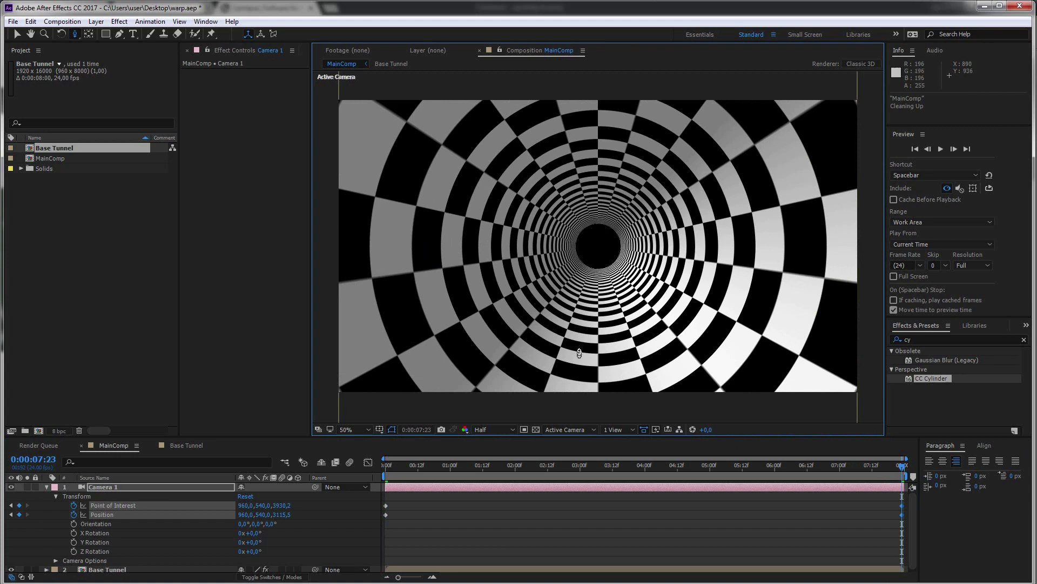
drag(579, 353, 583, 130)
drag(606, 373, 607, 250)
key(space)
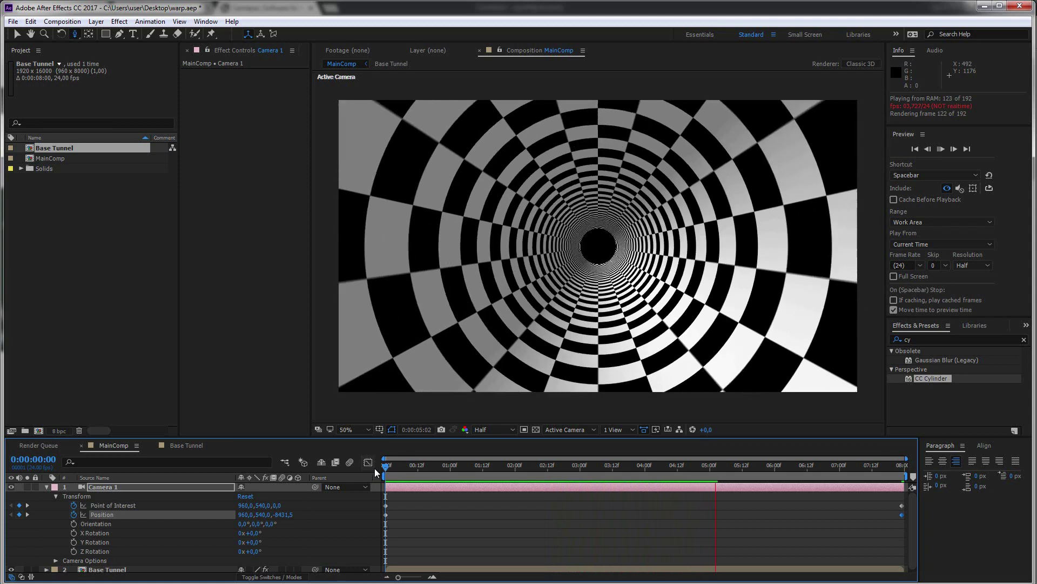
Drive Camera 1's Z Rotation with the expression time*220
key(space)
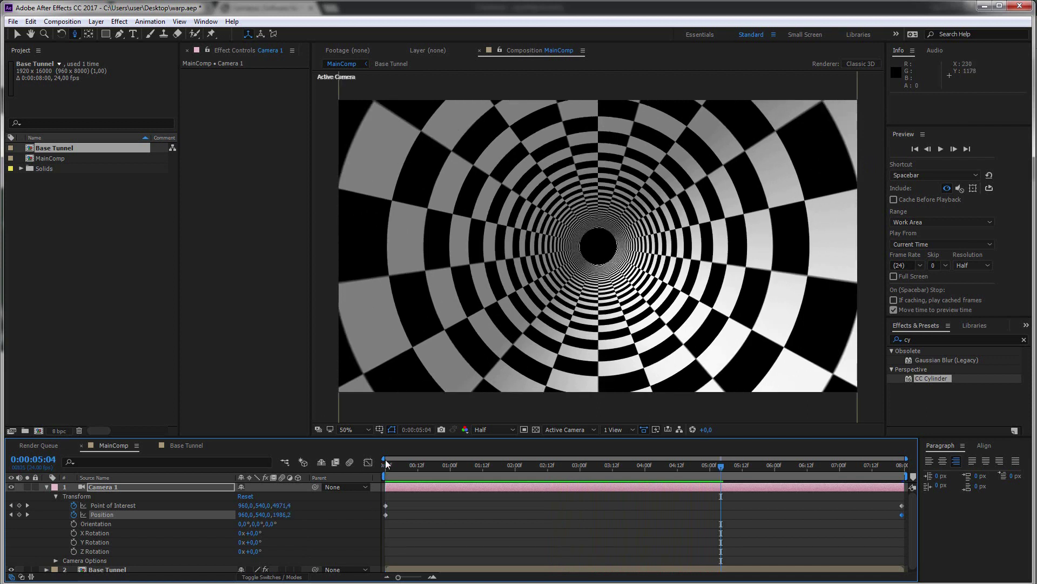
click(387, 468)
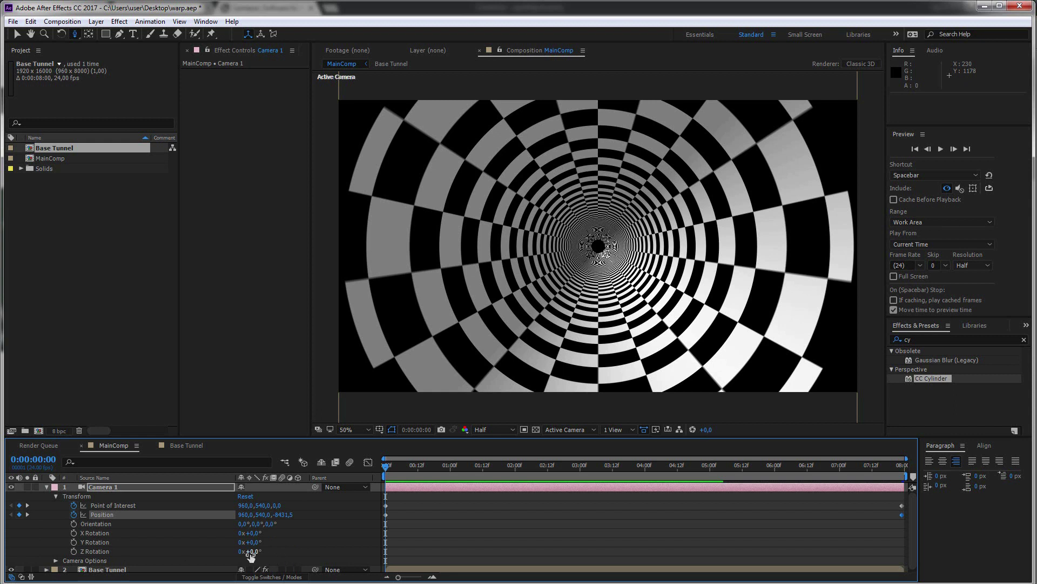
drag(252, 552, 261, 552)
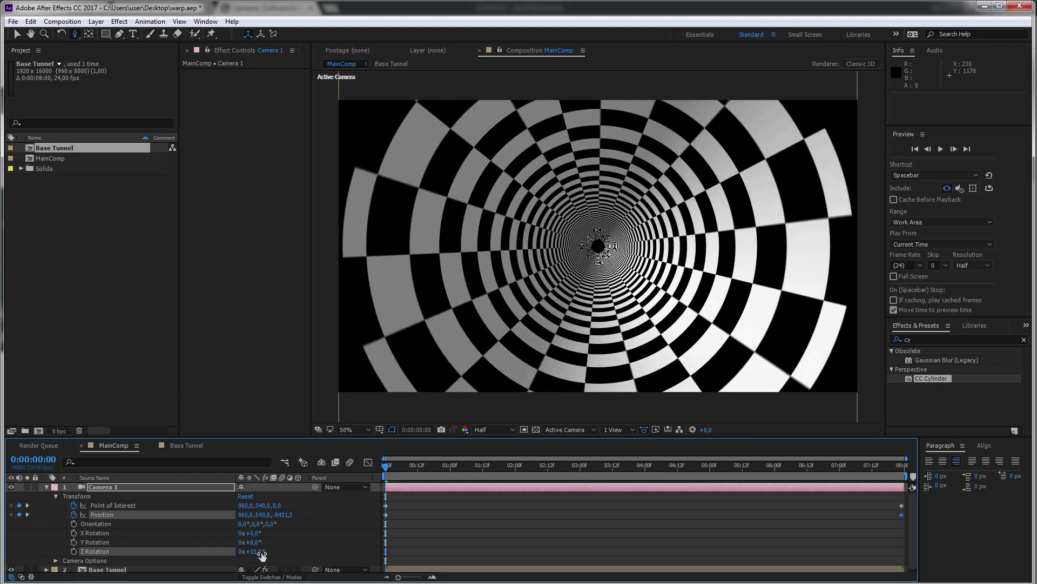
alt+click(74, 552)
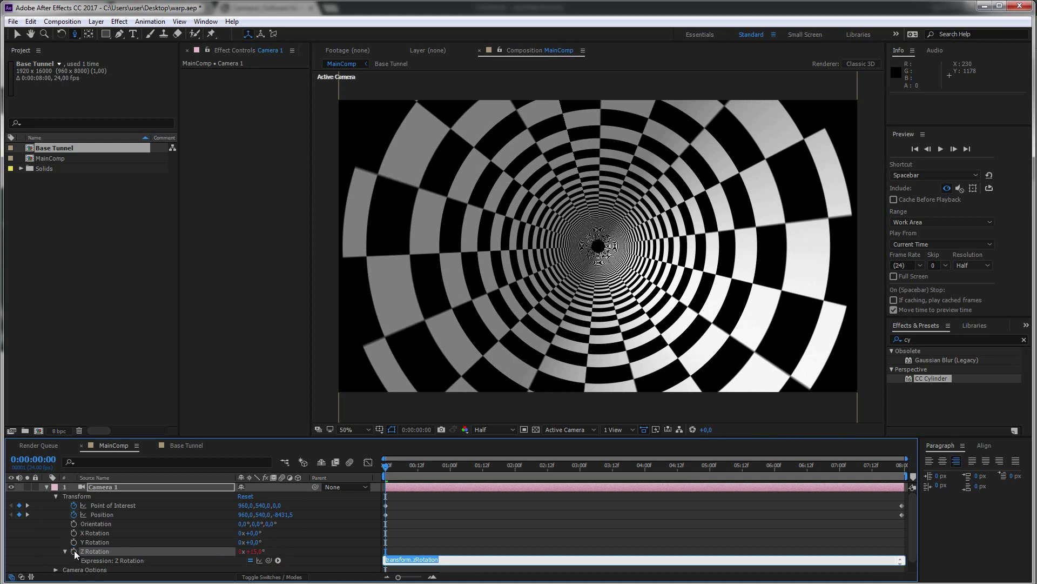
click(448, 560)
key(ctrl+a)
key(BackSpace)
text(time*220)
click(441, 517)
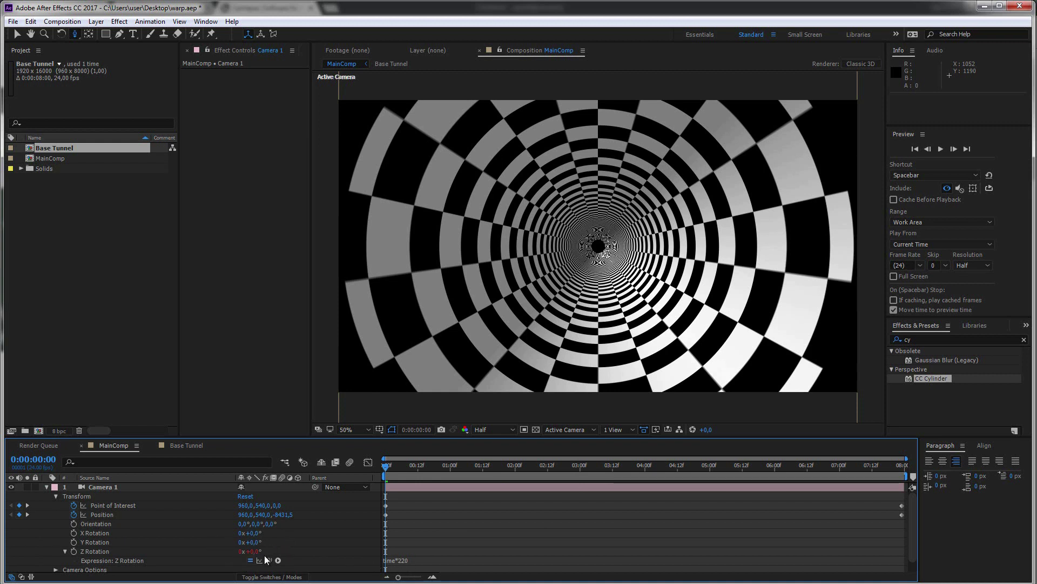
Check the roll at one second, then replay the spinning tunnel from the first frame
click(451, 466)
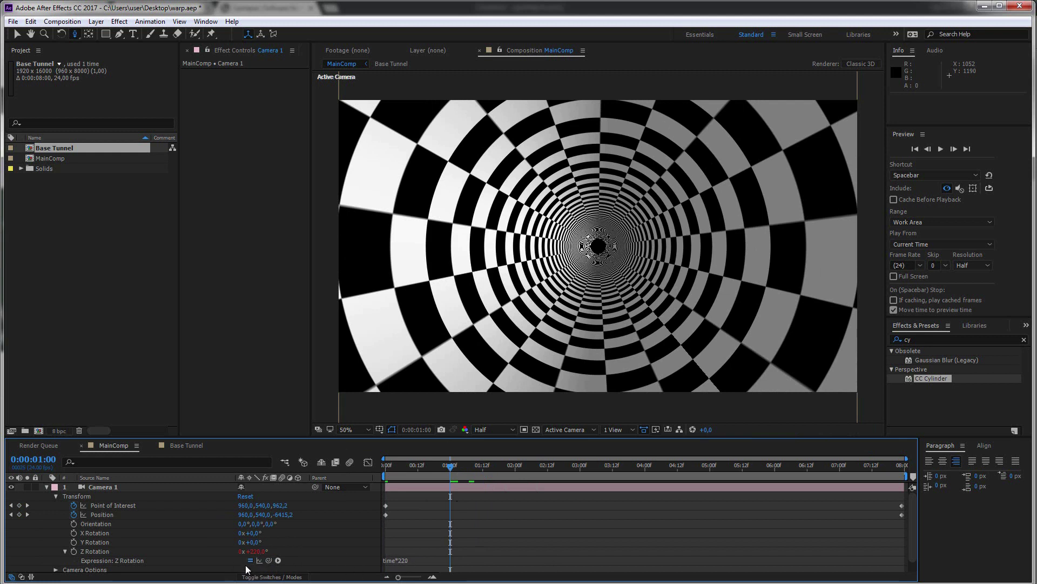
drag(397, 473, 383, 471)
key(space)
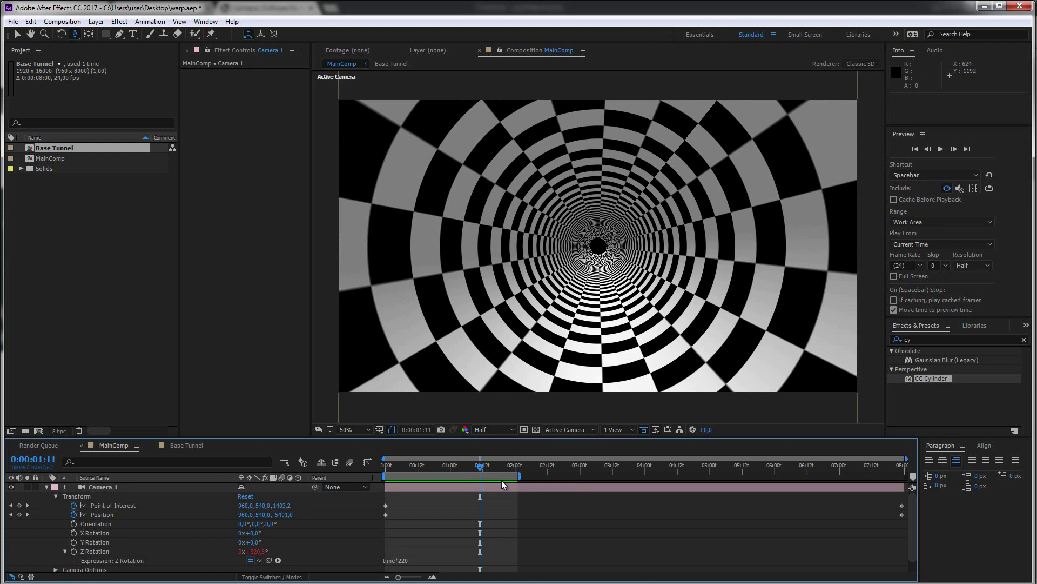
Add Cyan Solid 2 below Cyan Solid 1 in Base Tunnel with a black-to-white Gradient Ramp
click(203, 447)
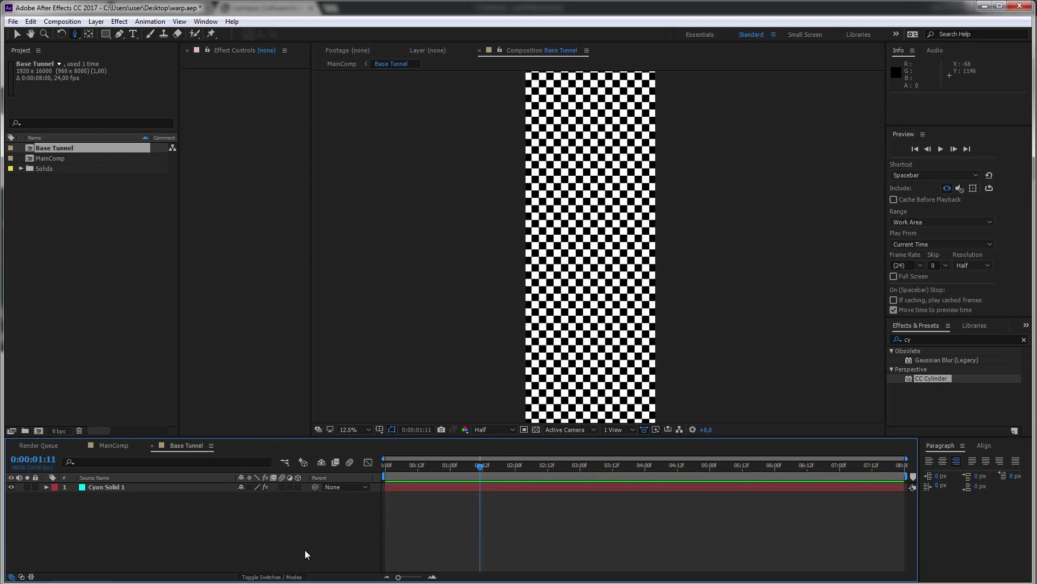
key(ctrl+y)
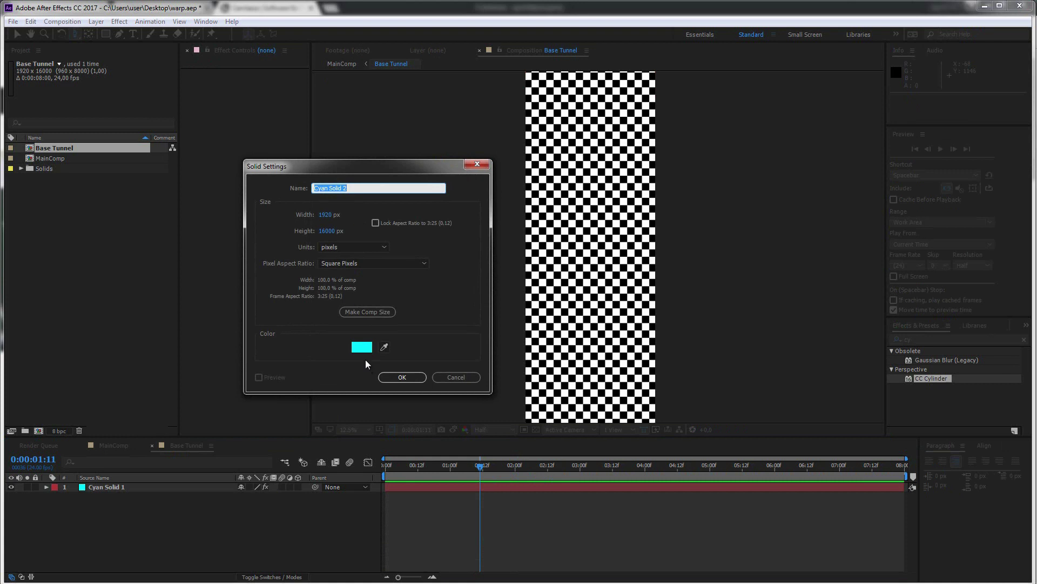
key(Return)
drag(106, 487, 121, 510)
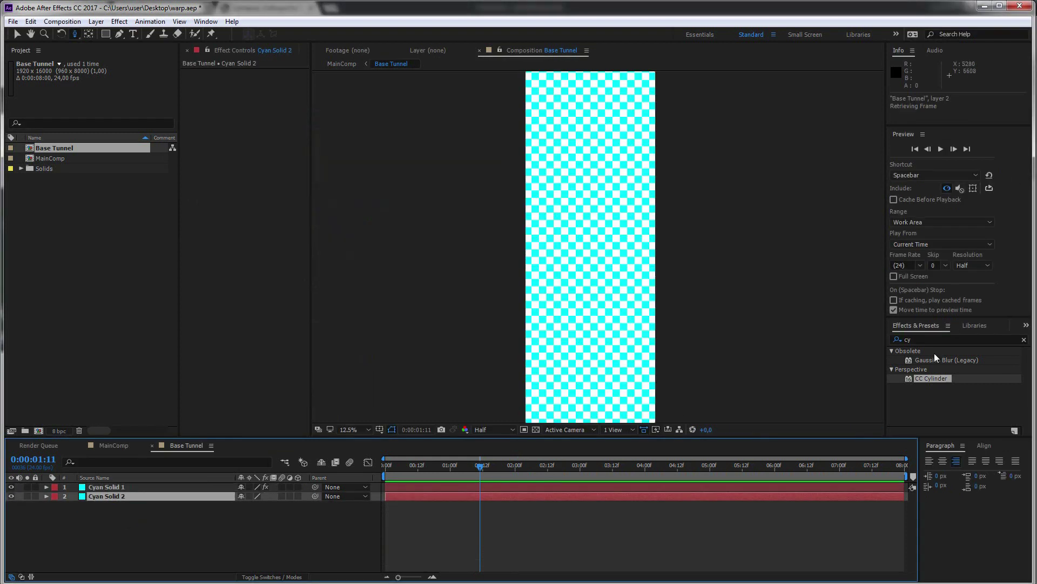
click(926, 338)
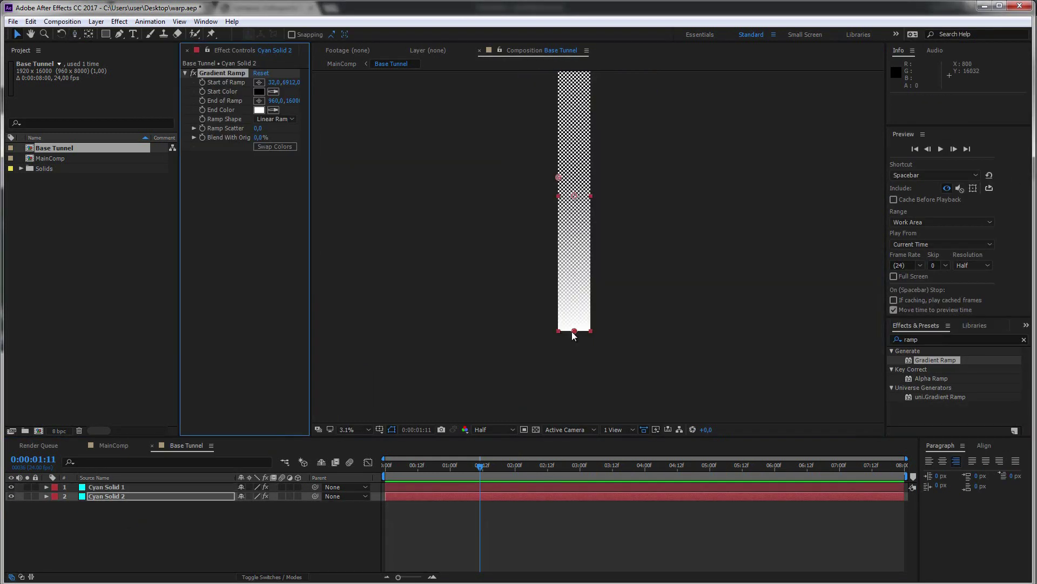
drag(574, 331, 589, 176)
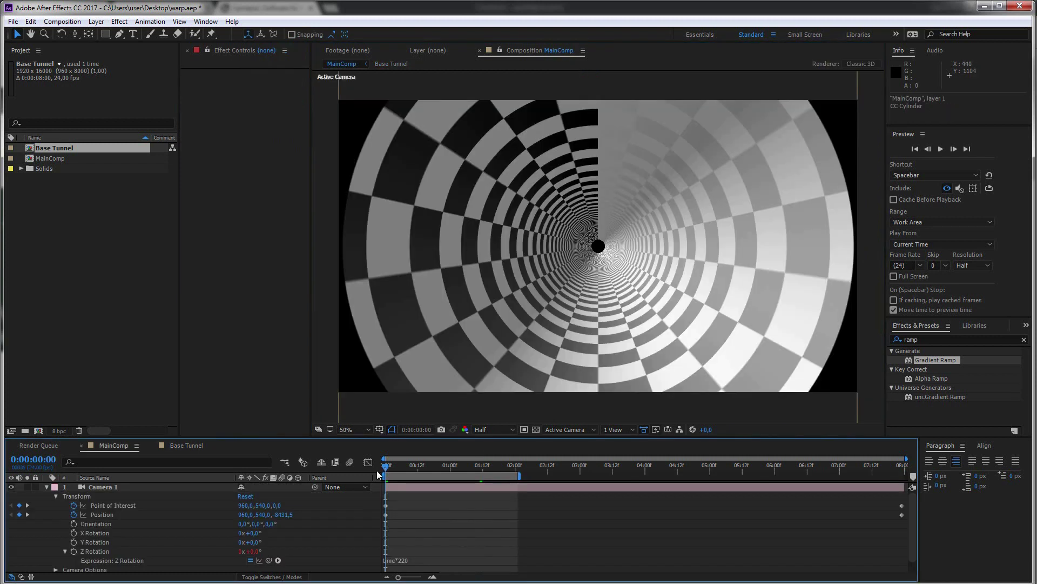
key(space)
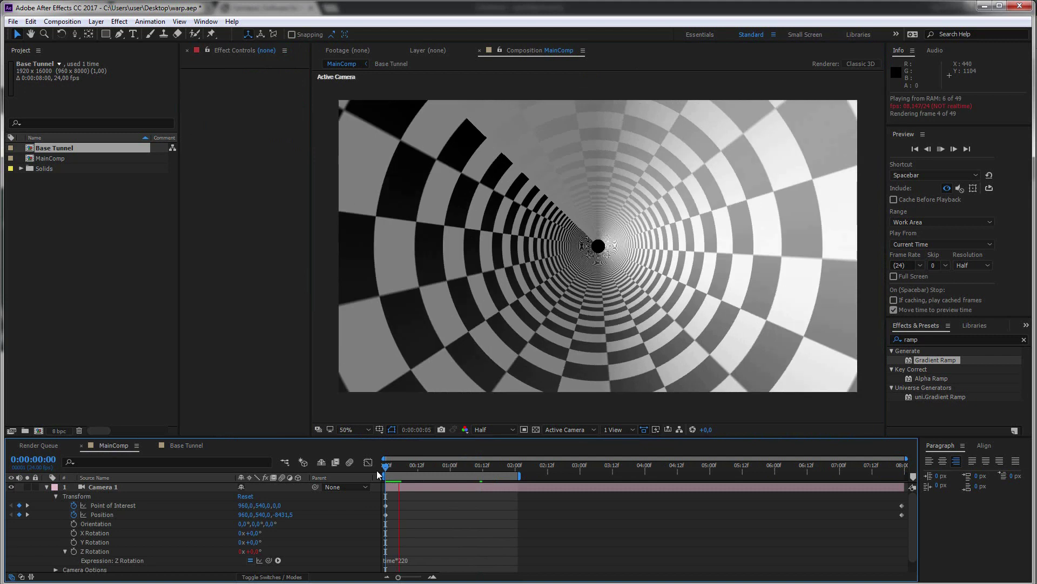
key(space)
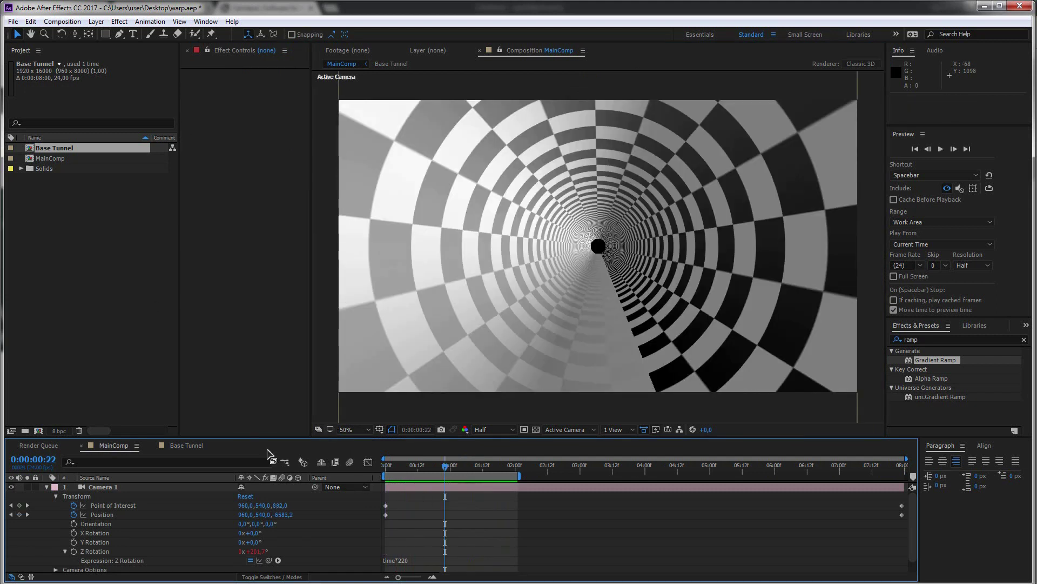
Delete the Gradient Ramp effect from Cyan Solid 2 in Base Tunnel
click(93, 488)
click(186, 445)
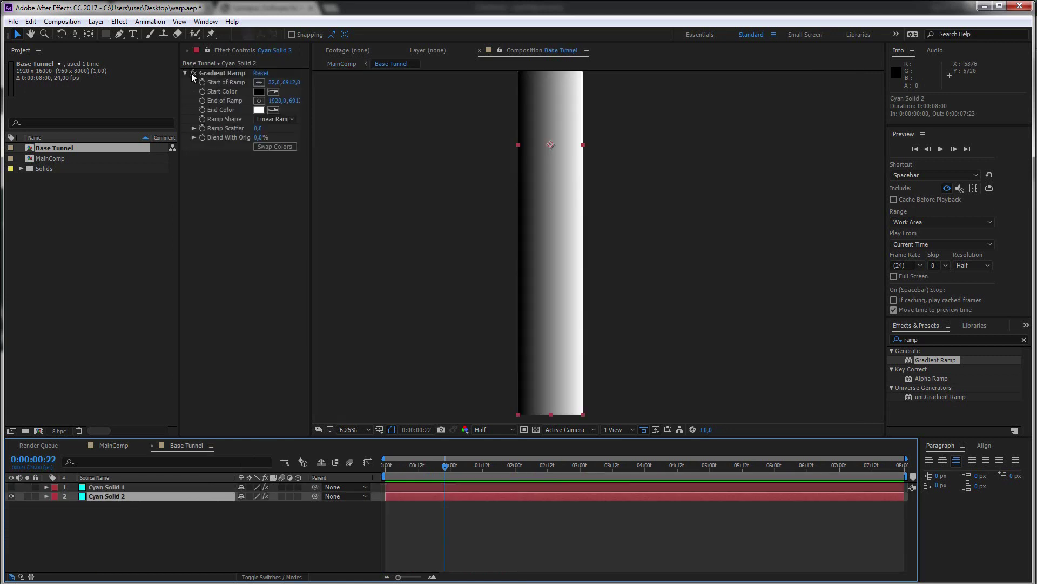
click(215, 72)
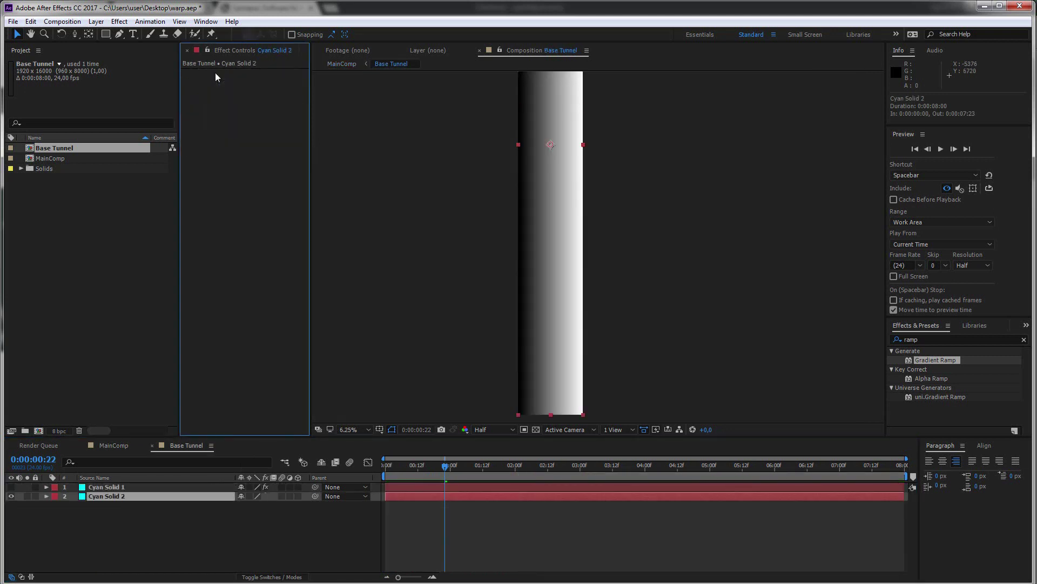
key(Delete)
Apply Fractal Noise to Cyan Solid 2 with raised Contrast and Complexity
click(929, 339)
text(noise)
drag(934, 397, 559, 268)
scroll(559, 250, up, 2)
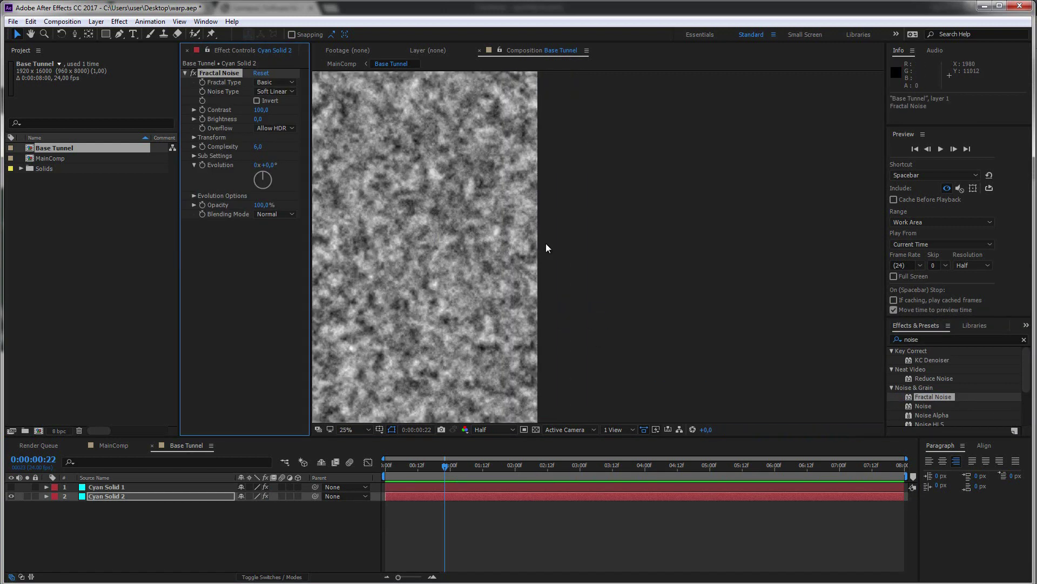
drag(549, 264, 671, 264)
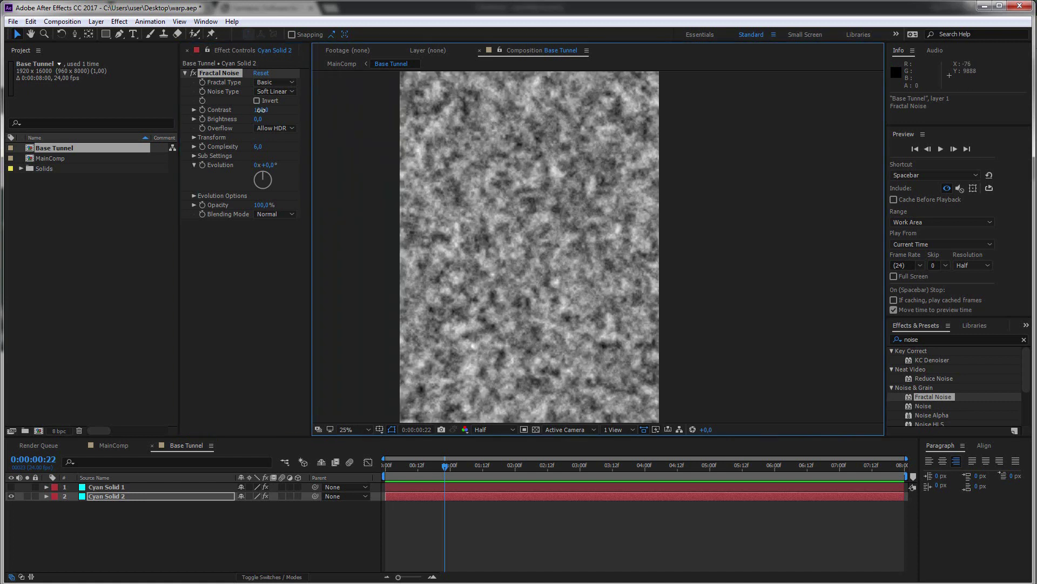
drag(261, 110, 357, 110)
drag(260, 147, 314, 147)
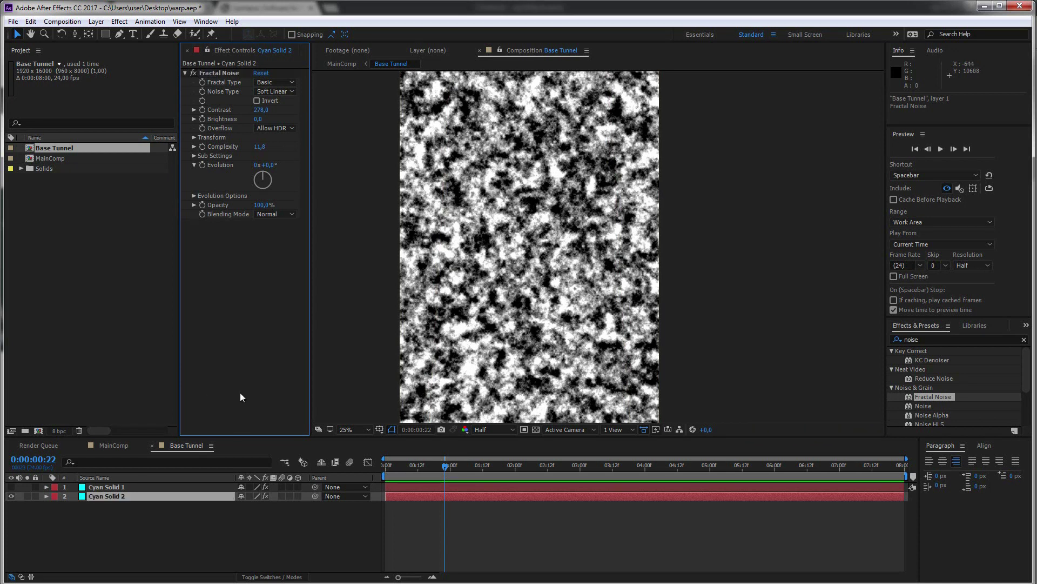
click(114, 446)
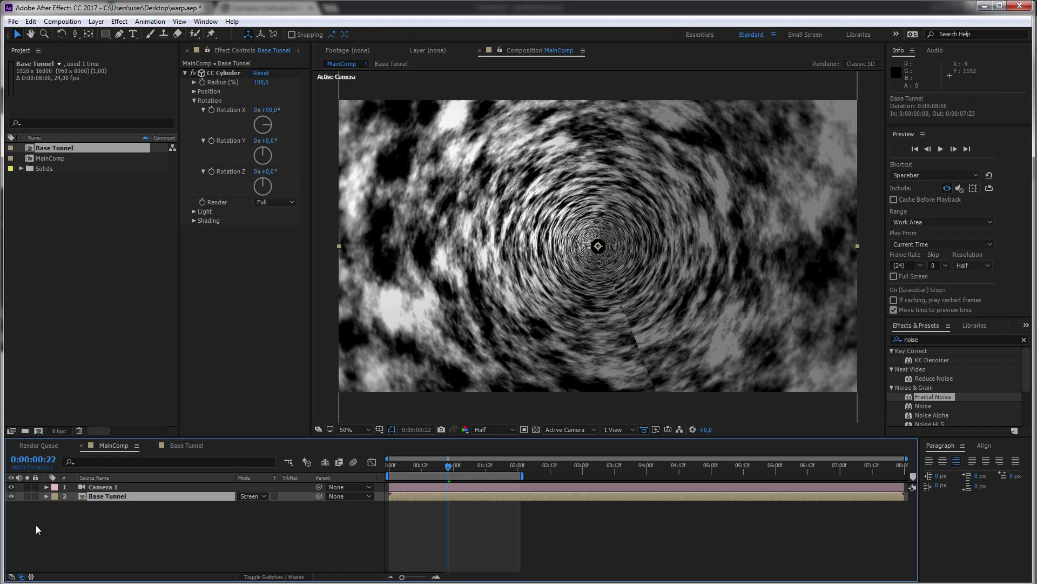
Drag the noise solid taller in Base Tunnel to stretch it vertically
click(181, 447)
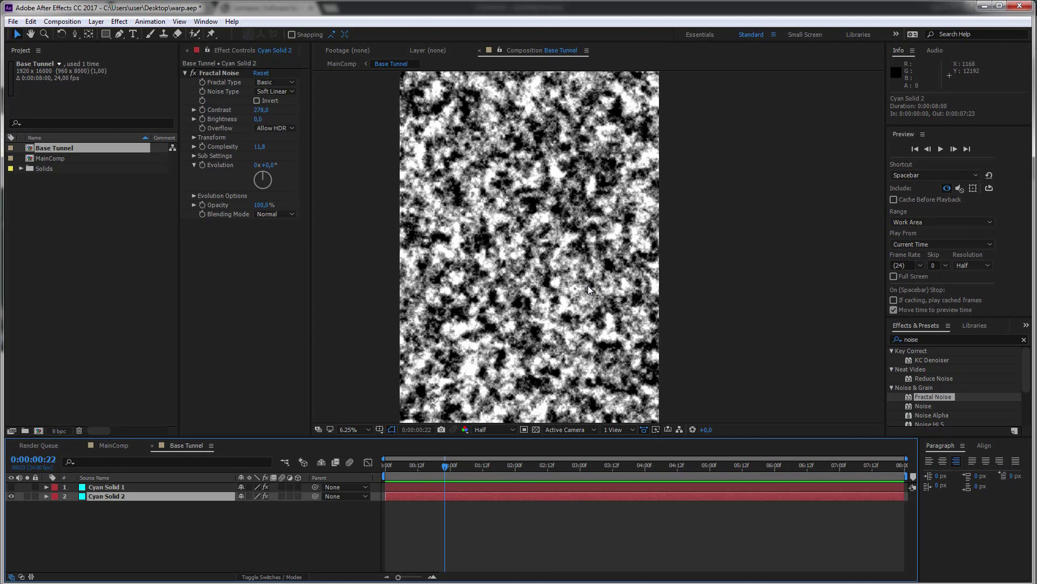
scroll(589, 283, down, 5)
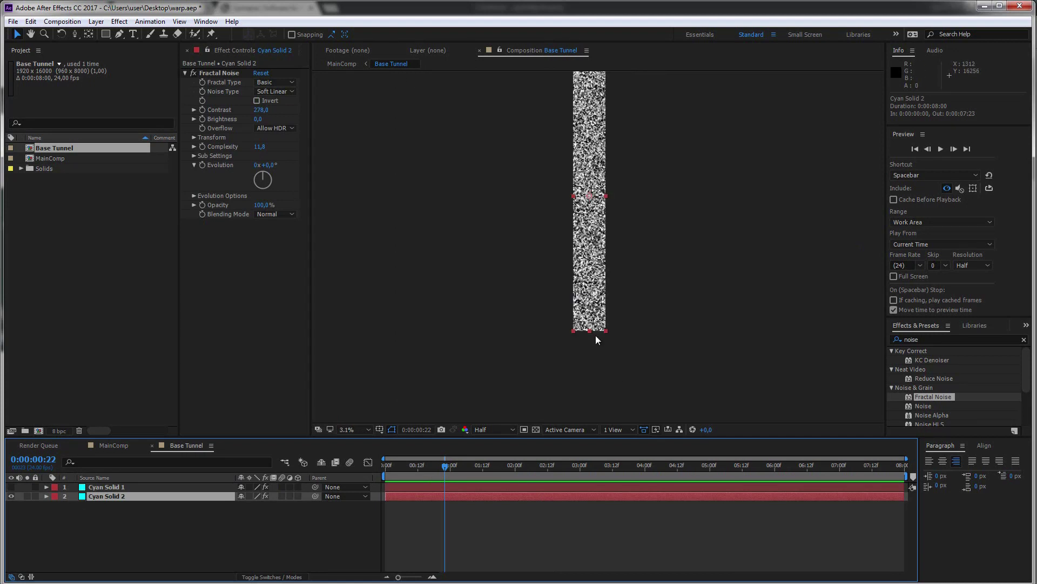
drag(591, 332, 600, 395)
scroll(604, 212, up, 1)
key(comma)
key(comma)
Set Cyan Solid 2's Scale to 100 x 800% for long warp streaks
click(125, 496)
key(s)
click(275, 506)
text(5)
key(BackSpace)
text(800)
key(Return)
key(period)
key(period)
key(period)
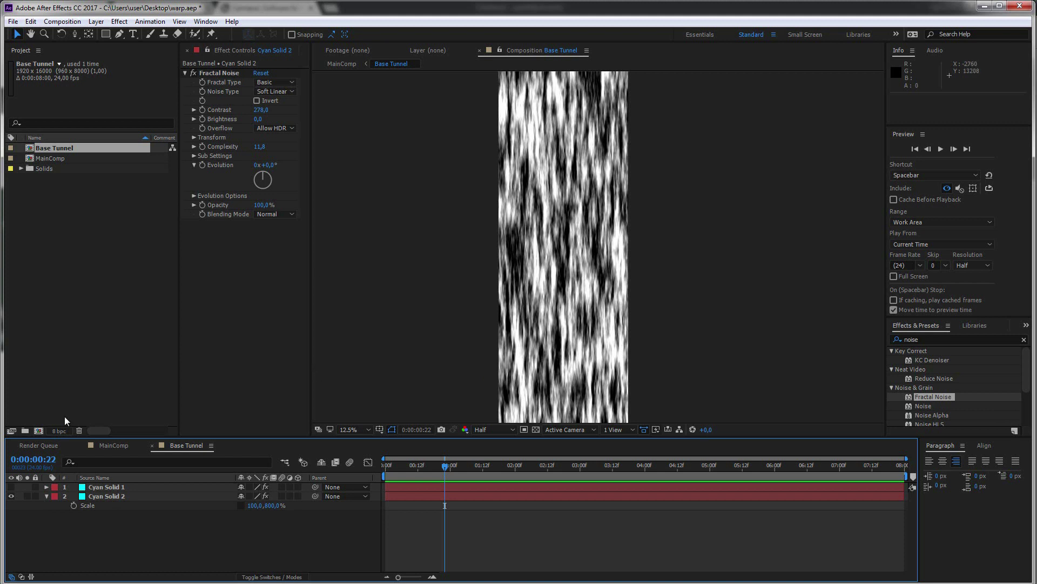
click(122, 445)
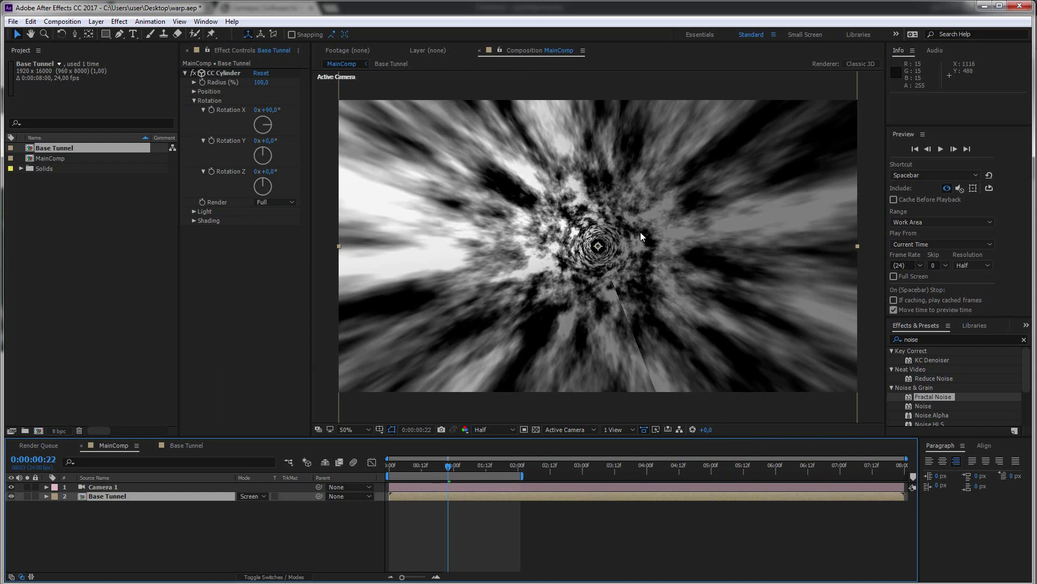
Apply Gaussian Blur with Blurriness 8 to the Base Tunnel layer in MainComp
click(106, 521)
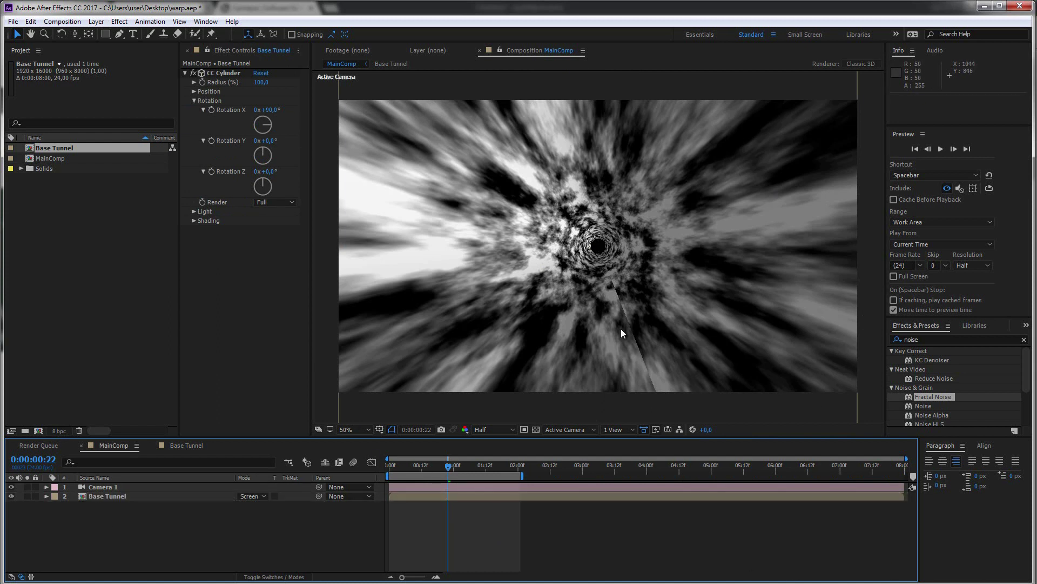
click(939, 341)
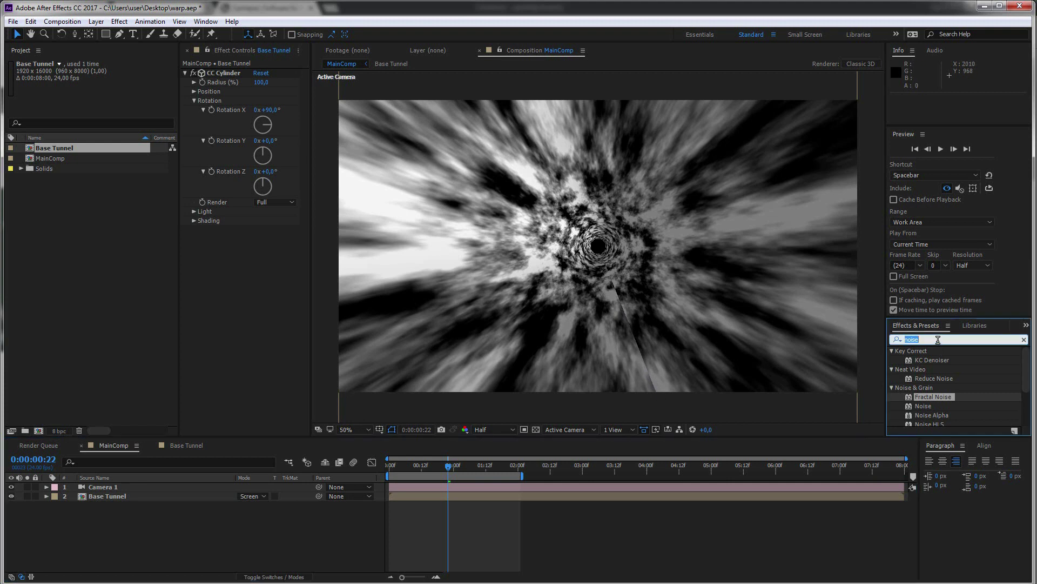
text(gaus)
drag(943, 360, 260, 238)
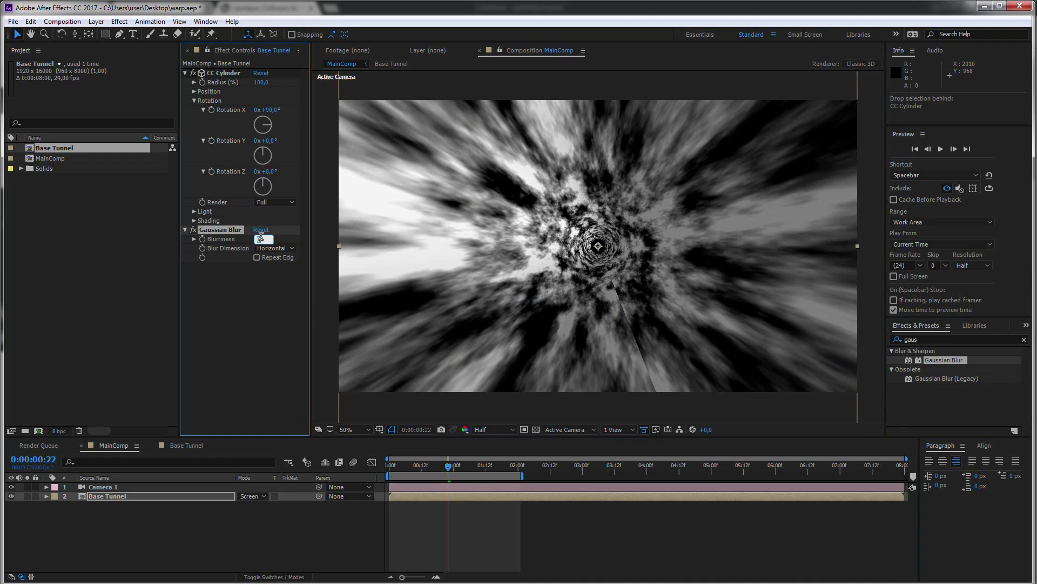
click(258, 300)
click(260, 239)
text(8)
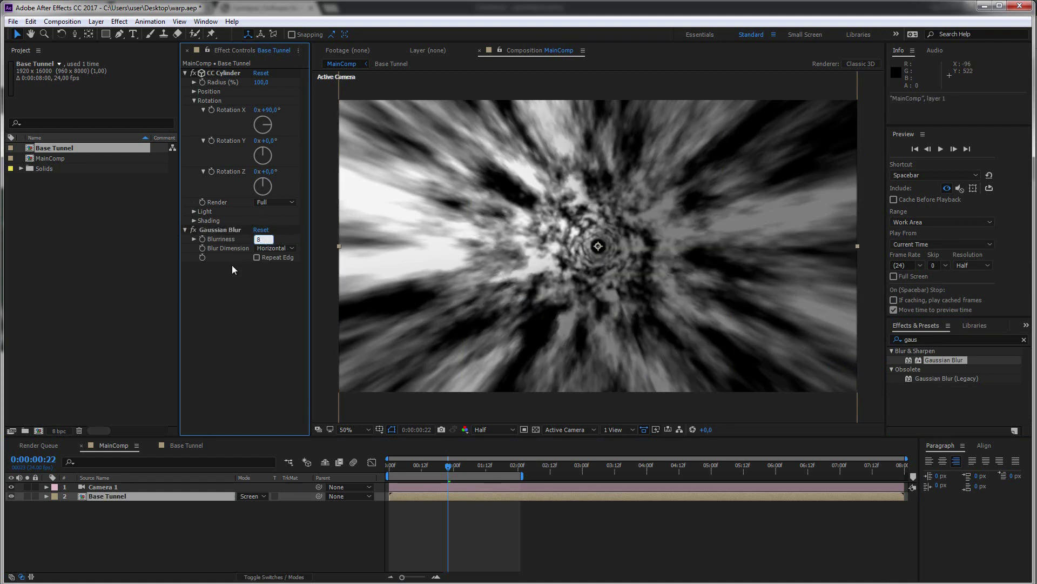
key(Return)
click(184, 230)
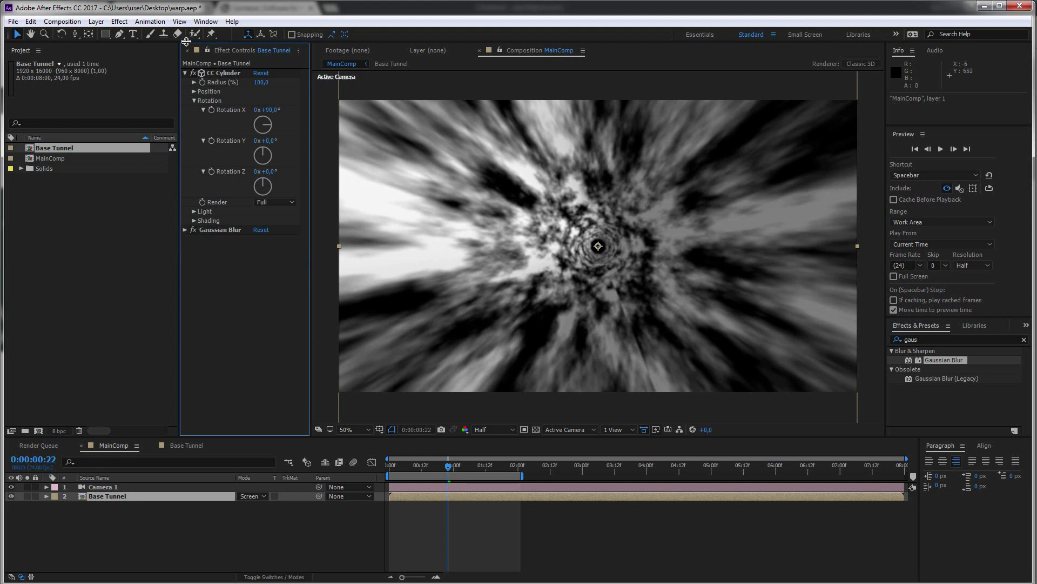
click(185, 73)
Apply CC Vector Blur to Base Tunnel with Amount 16 and preview the veined tunnel
click(949, 339)
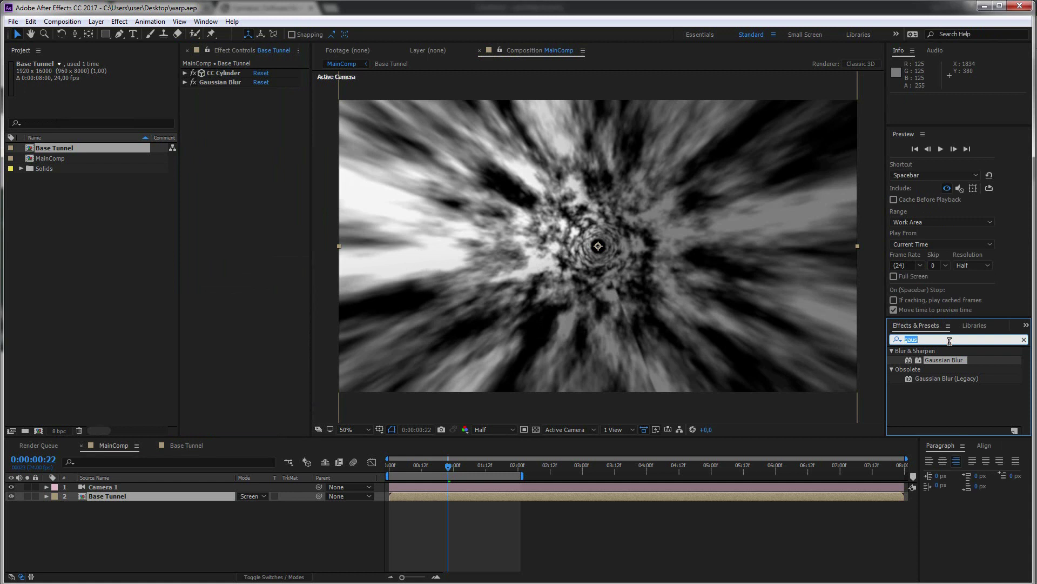
text(ve)
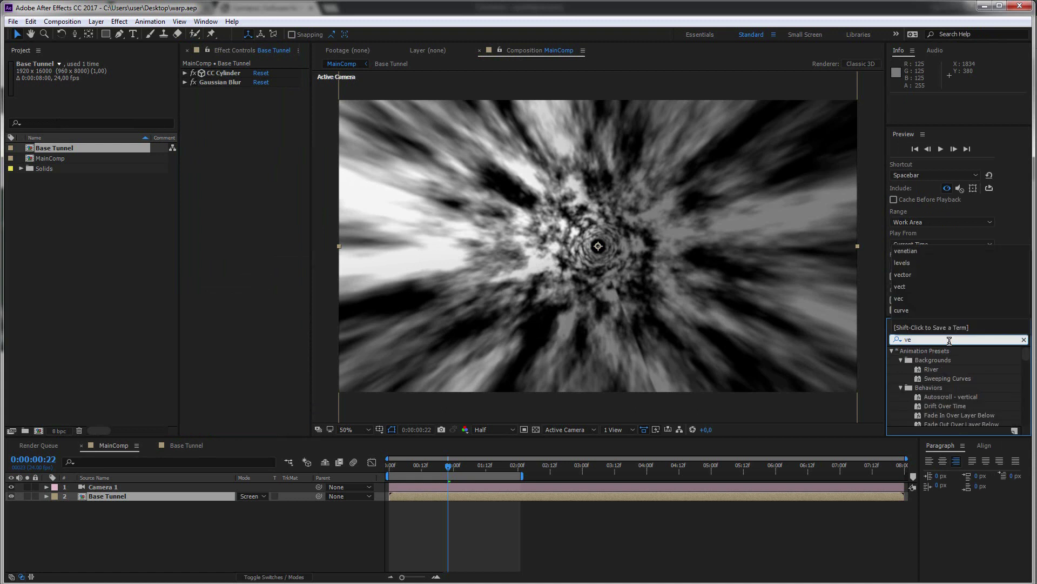
text(c)
drag(947, 361, 260, 222)
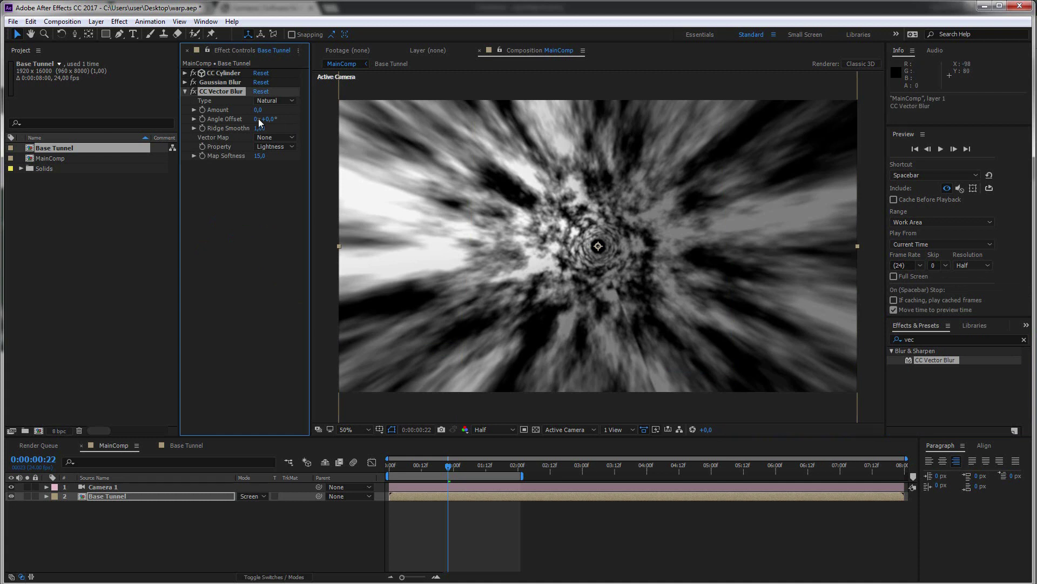
drag(258, 110, 267, 111)
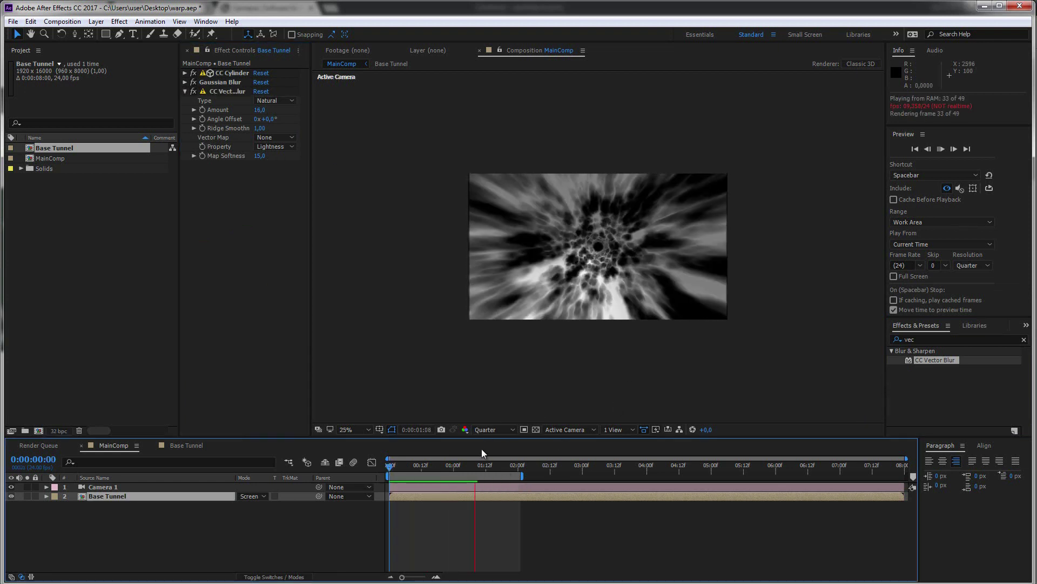
drag(446, 468, 424, 469)
Preview the tunnel from the first frame, then enable Repeat Edge Pixels on Base Tunnel's Gaussian Blur
click(96, 488)
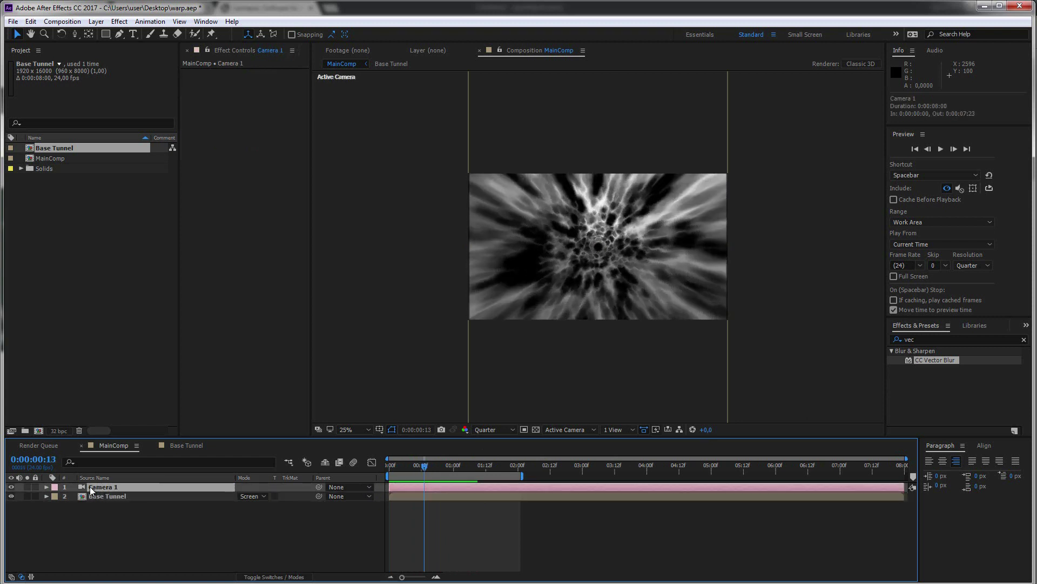
key(u)
key(u)
click(387, 467)
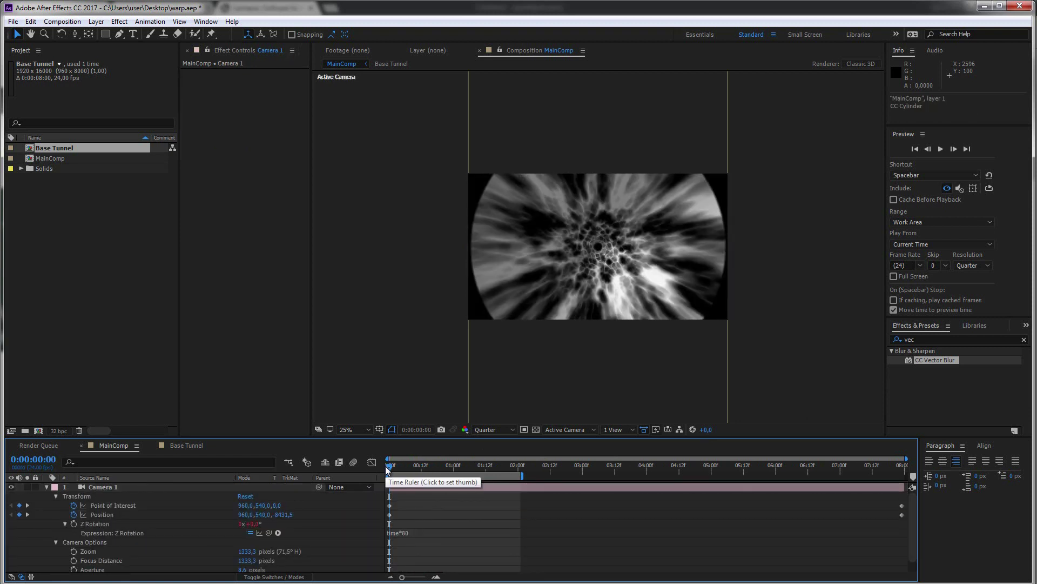
key(space)
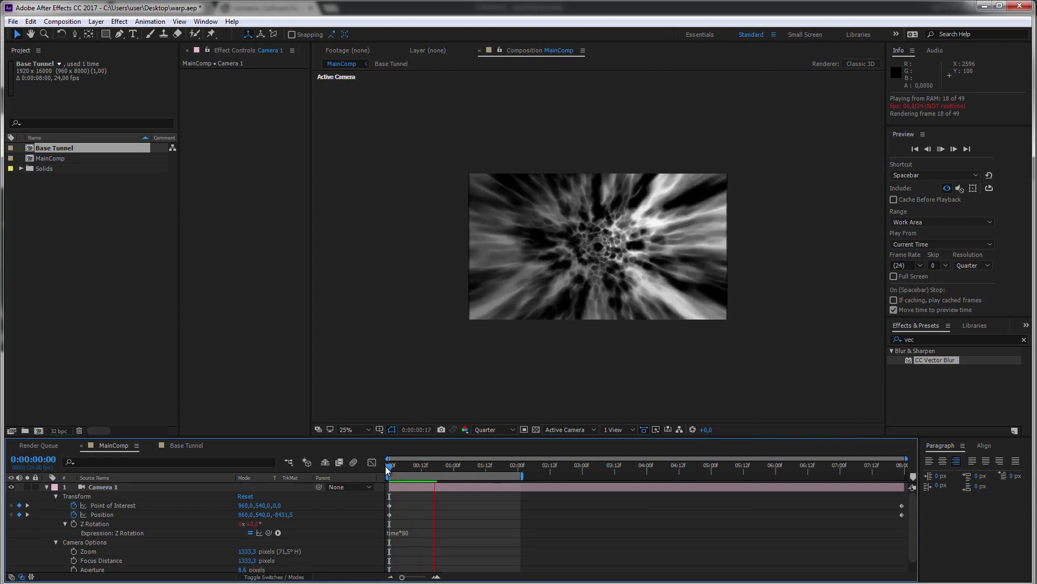
key(space)
click(598, 246)
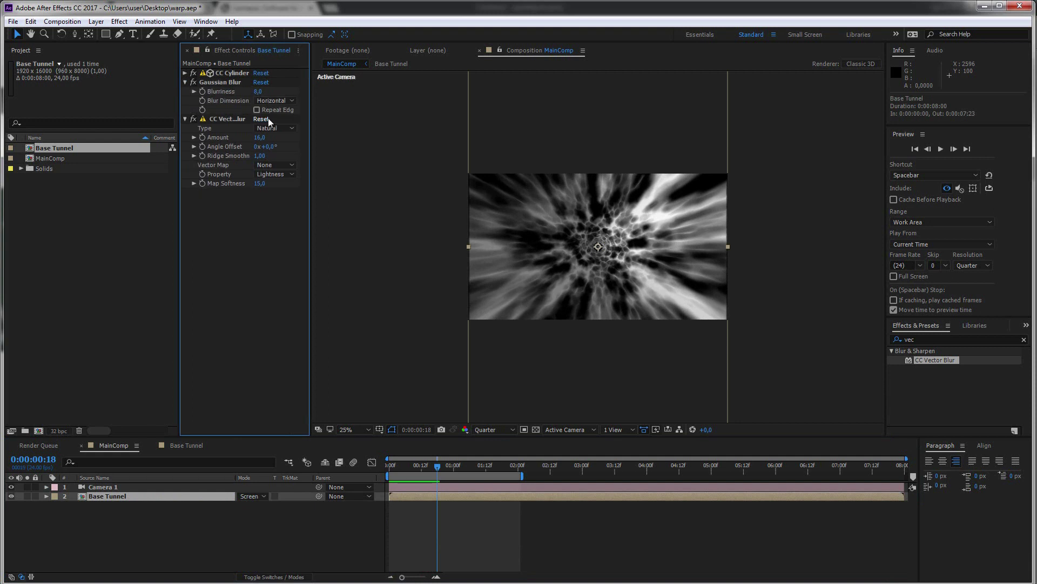
click(258, 110)
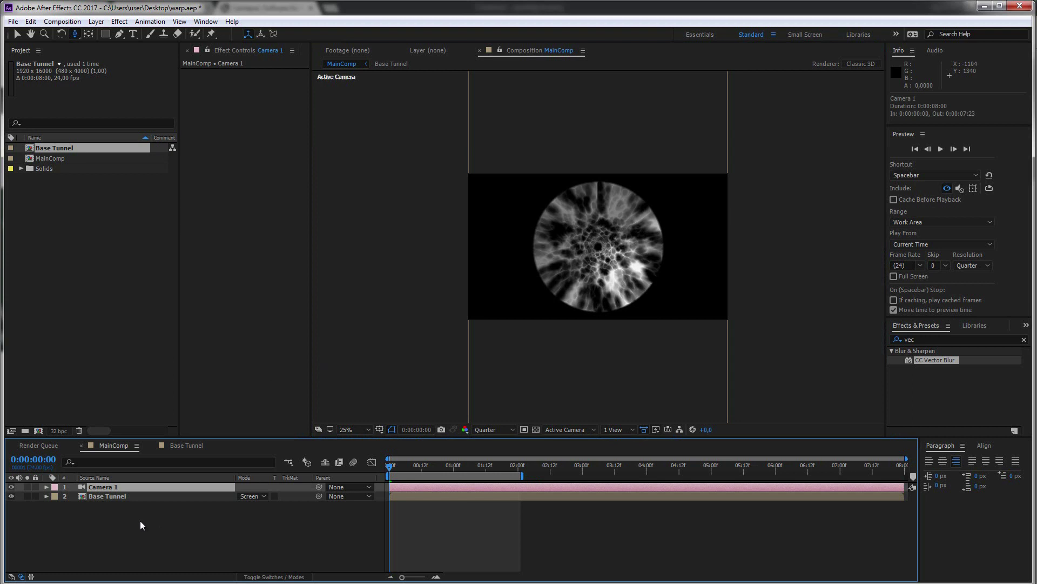
Add a new adjustment layer and rename it 'vec'
key(ctrl+alt+y)
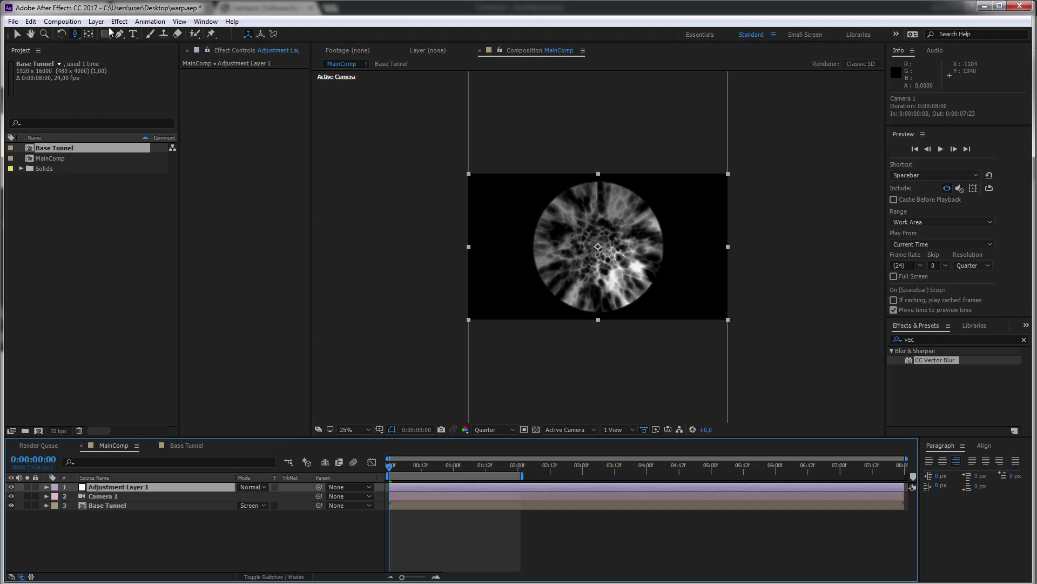
click(97, 22)
mouse_move(125, 35)
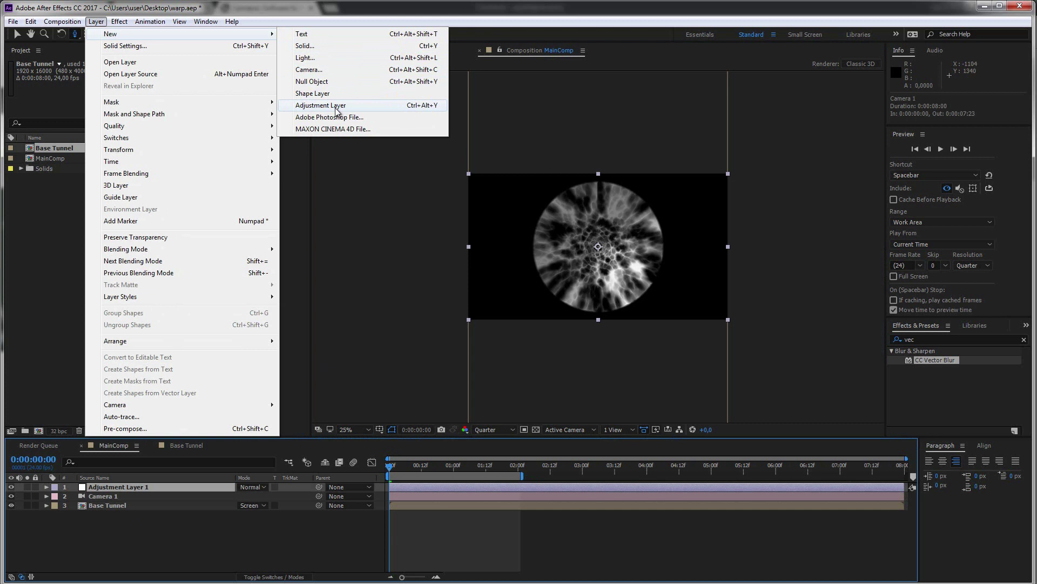
click(92, 491)
key(Return)
text(vec)
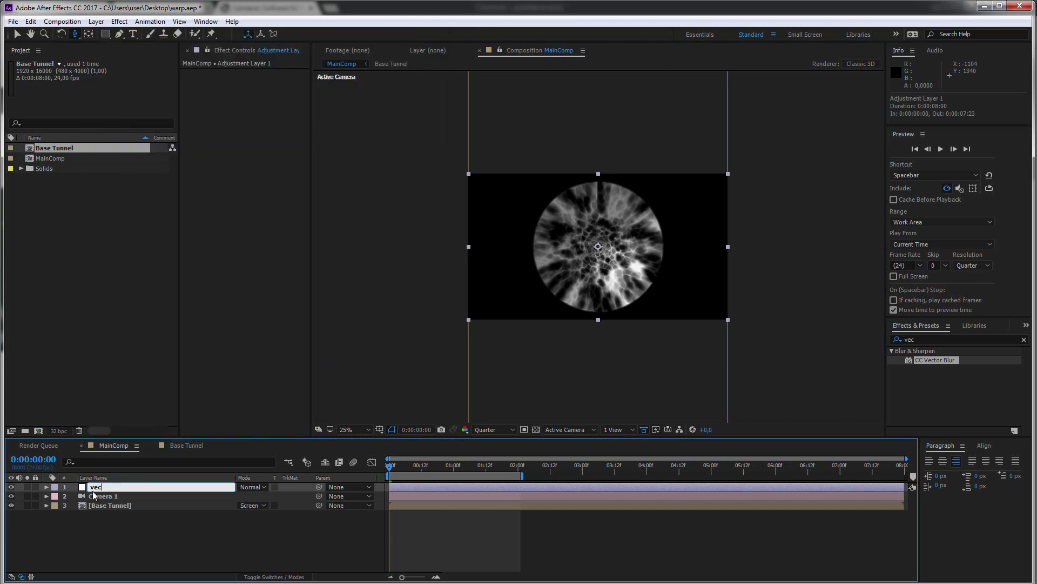
click(104, 527)
Cut CC Vector Blur from Base Tunnel and paste it onto the vec layer
click(98, 505)
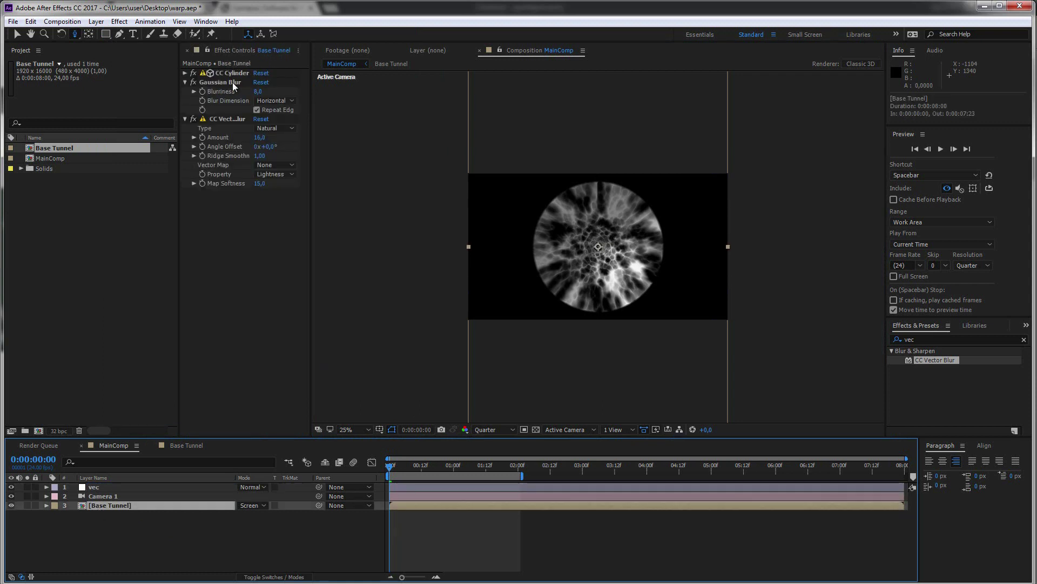
click(228, 117)
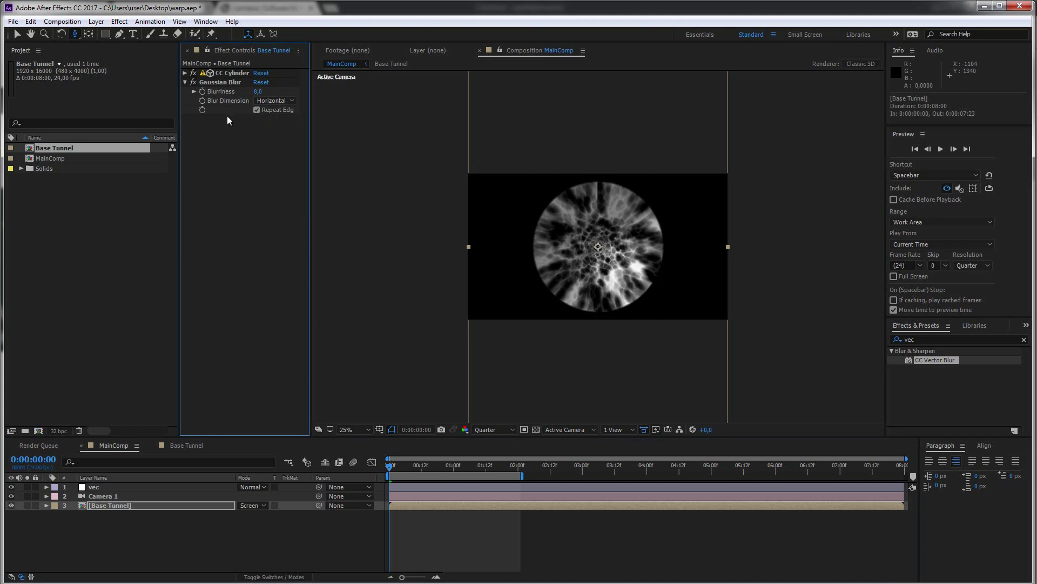
key(Return)
click(99, 488)
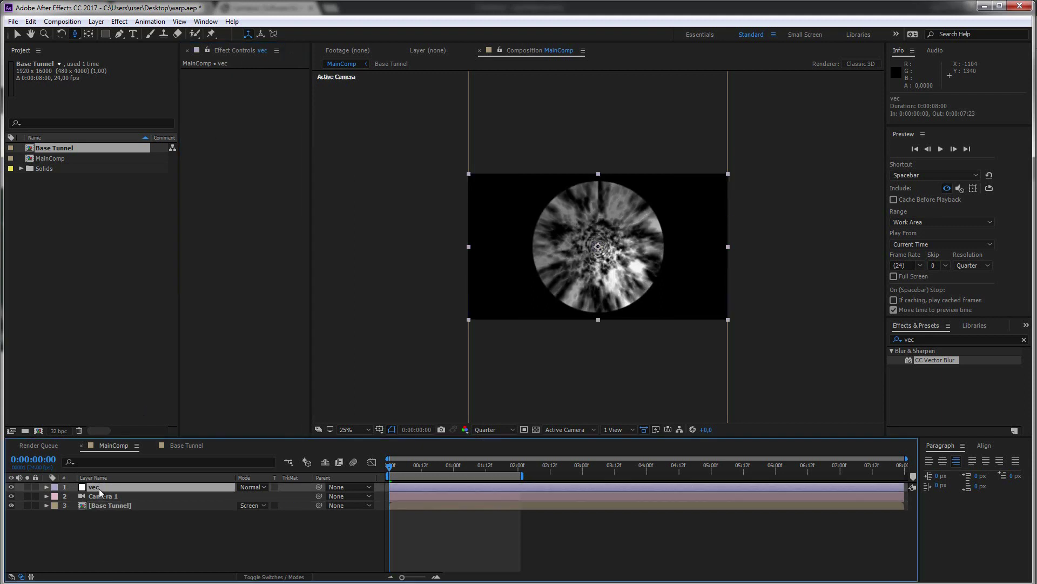
scroll(374, 367, up, 2)
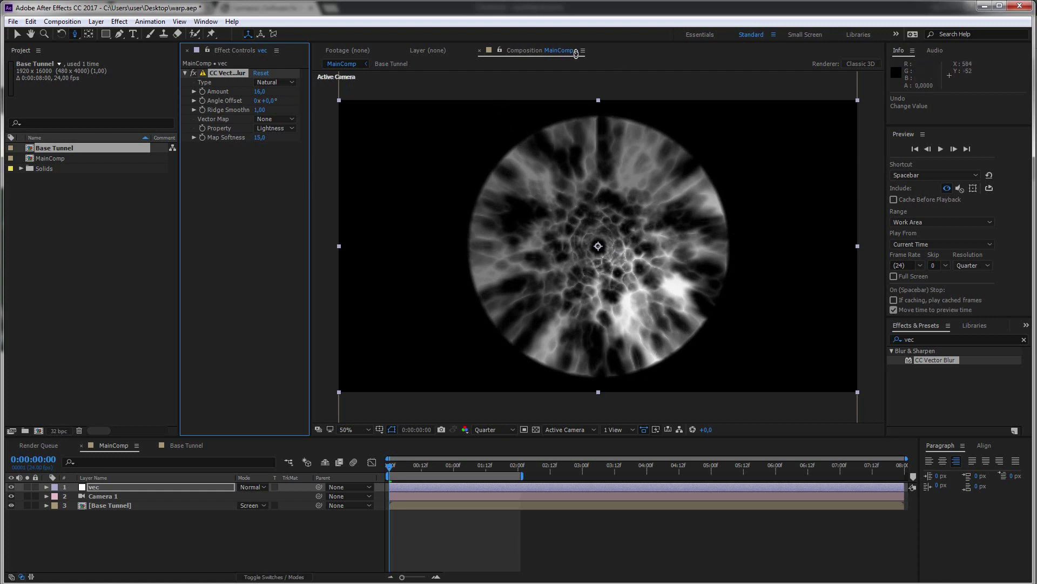
Create a dark teal 002A2A solid and place it beneath Base Tunnel as background
click(139, 505)
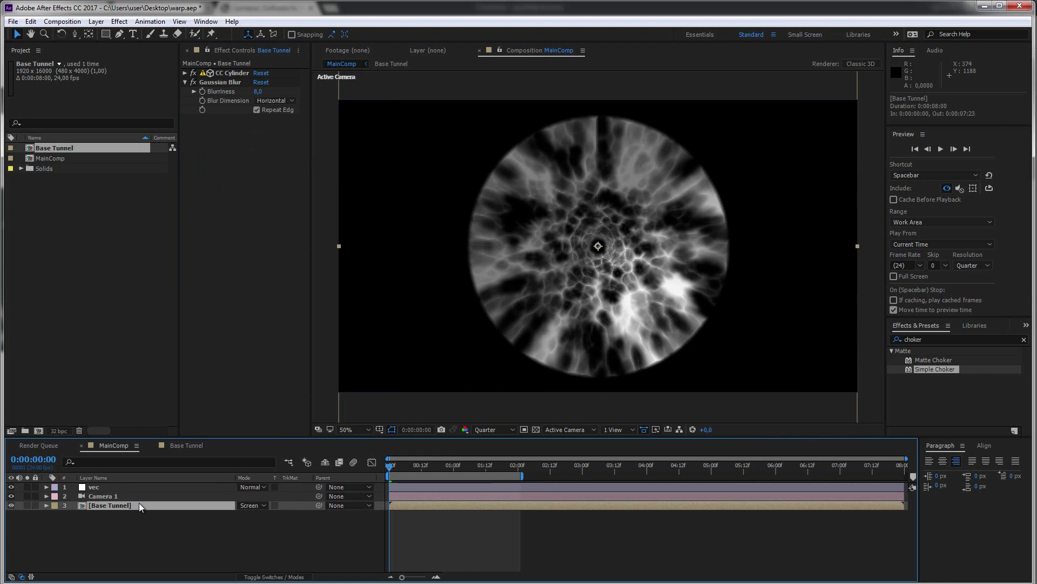
key(ctrl+y)
click(362, 346)
drag(334, 116, 337, 223)
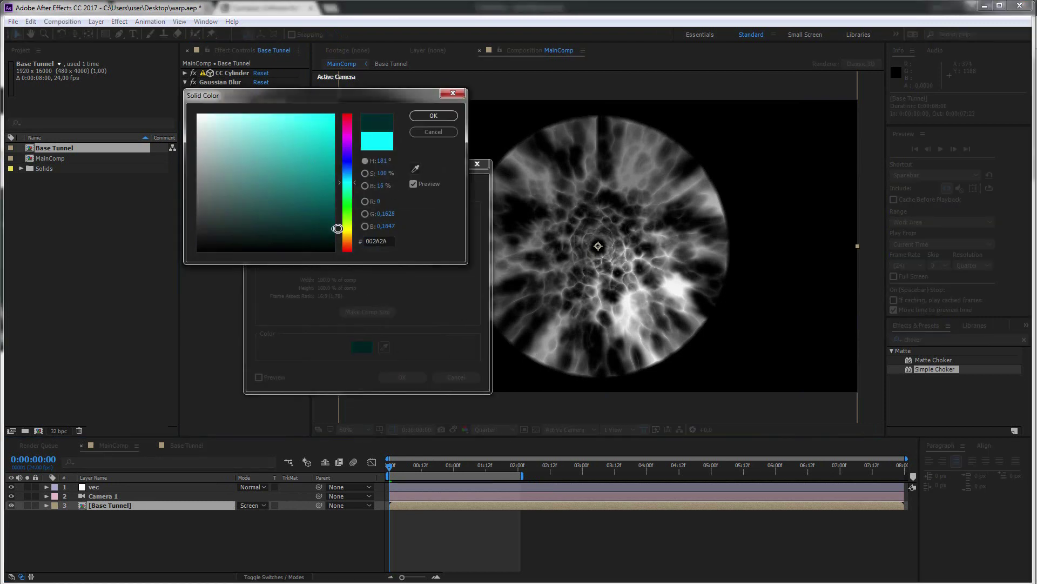
key(Return)
key(Return)
drag(116, 516, 211, 508)
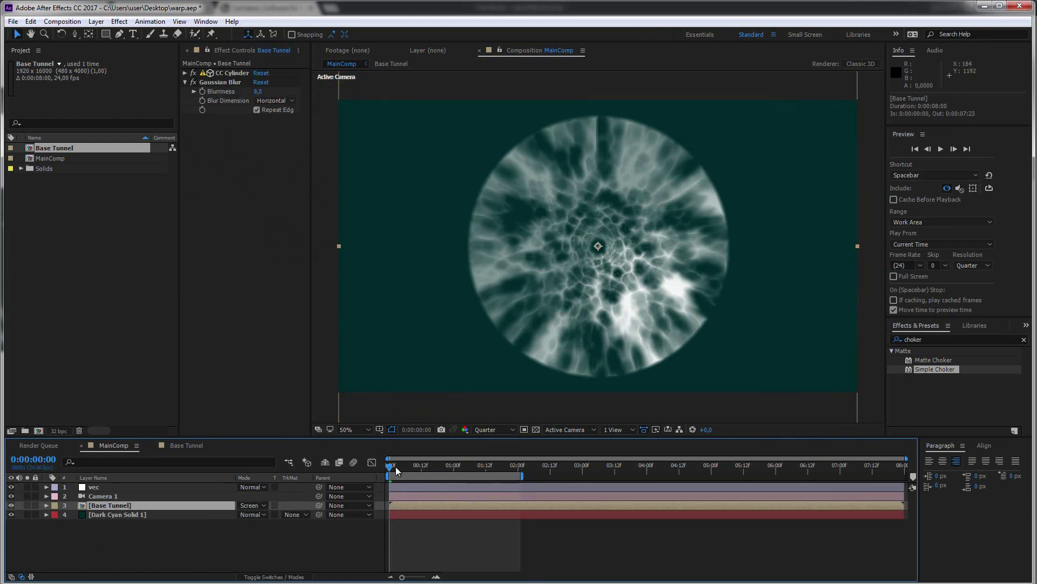
drag(391, 468, 464, 468)
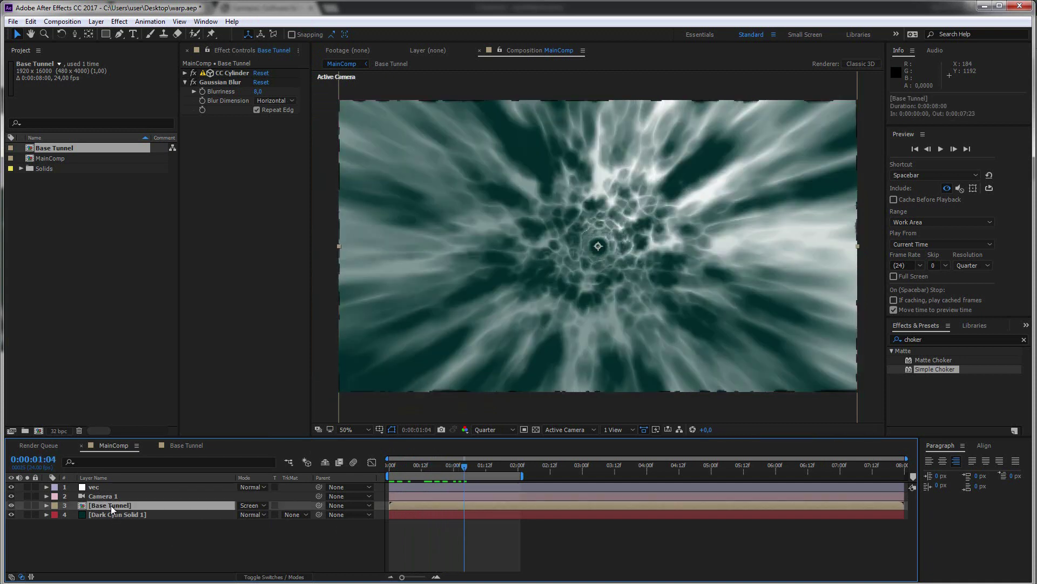
Apply Tint to Base Tunnel with Map White To lime yellow-green FCFF00
click(929, 340)
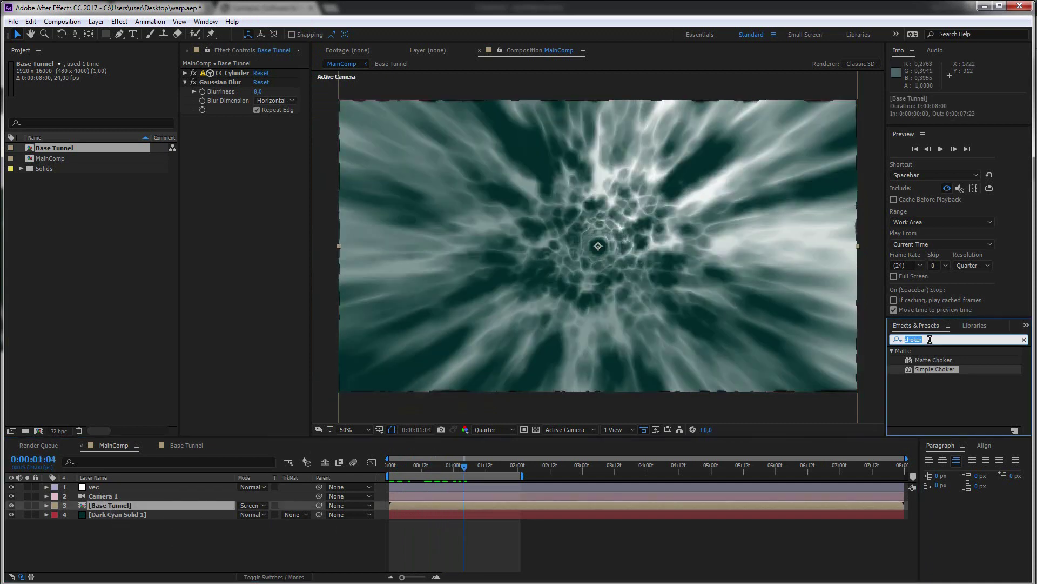
text(tint)
double_click(930, 387)
click(259, 137)
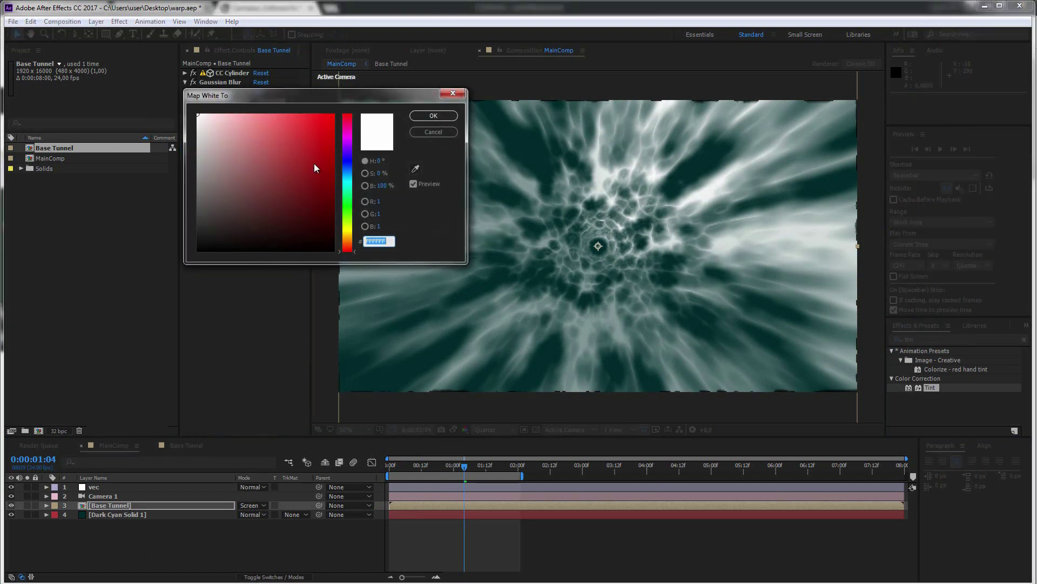
click(350, 228)
drag(382, 173, 417, 175)
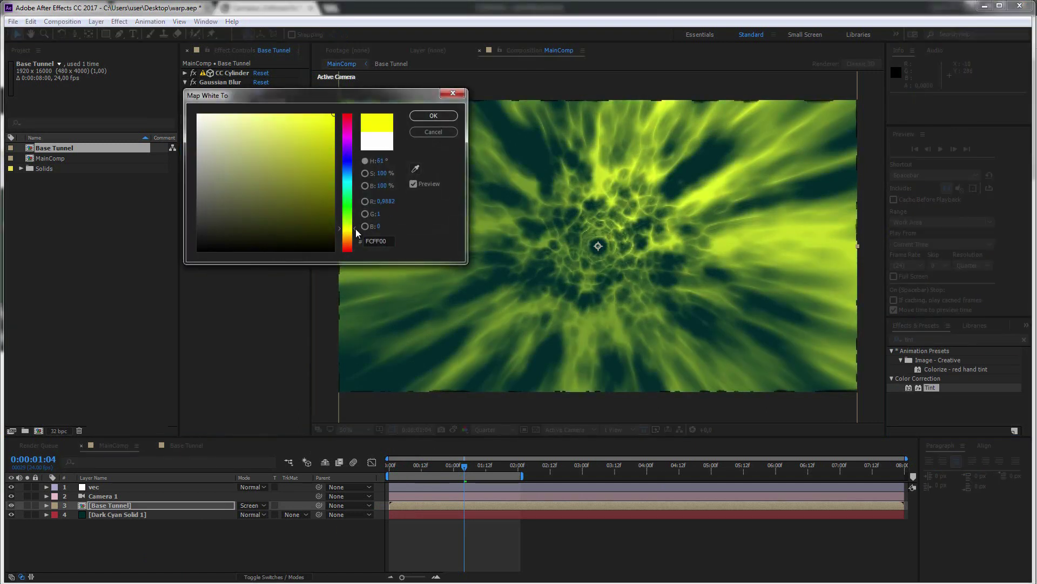
click(433, 115)
click(404, 466)
mouse_move(404, 467)
mouse_down()
mouse_move(378, 462)
mouse_move(408, 466)
mouse_up()
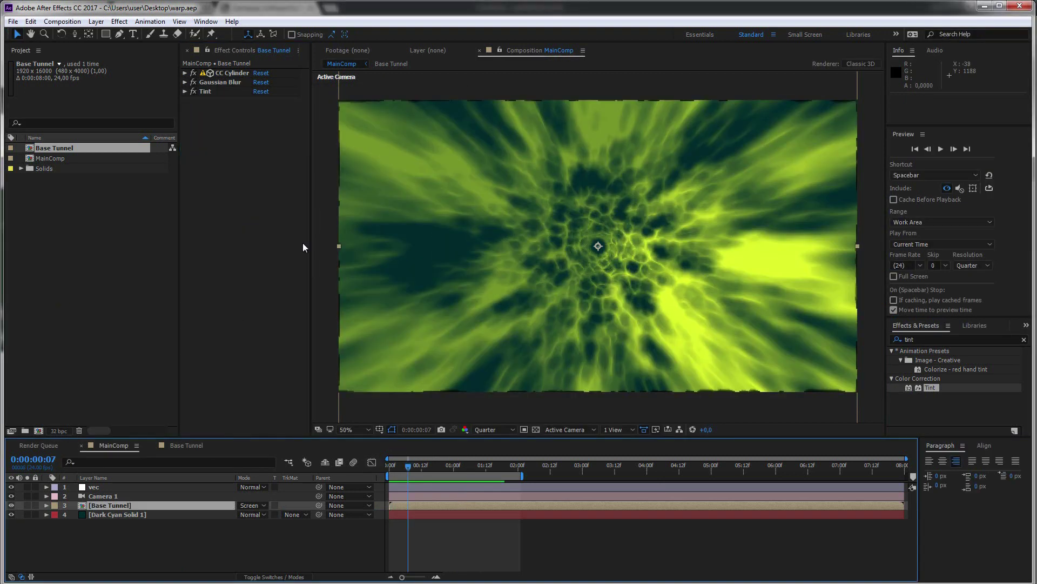
click(920, 337)
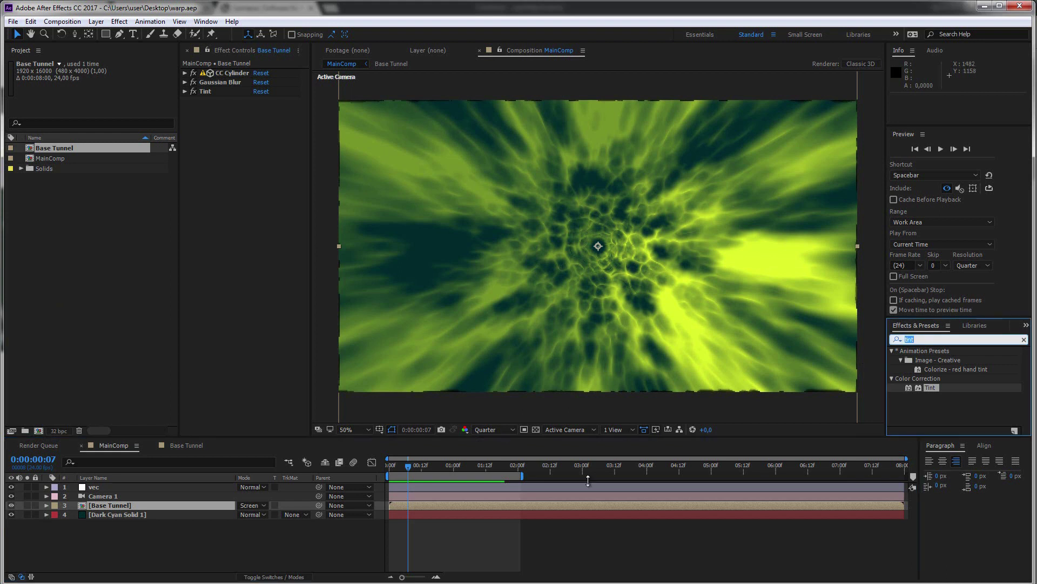
Add a top adjustment layer and apply Glow to it
click(229, 550)
key(ctrl+alt+y)
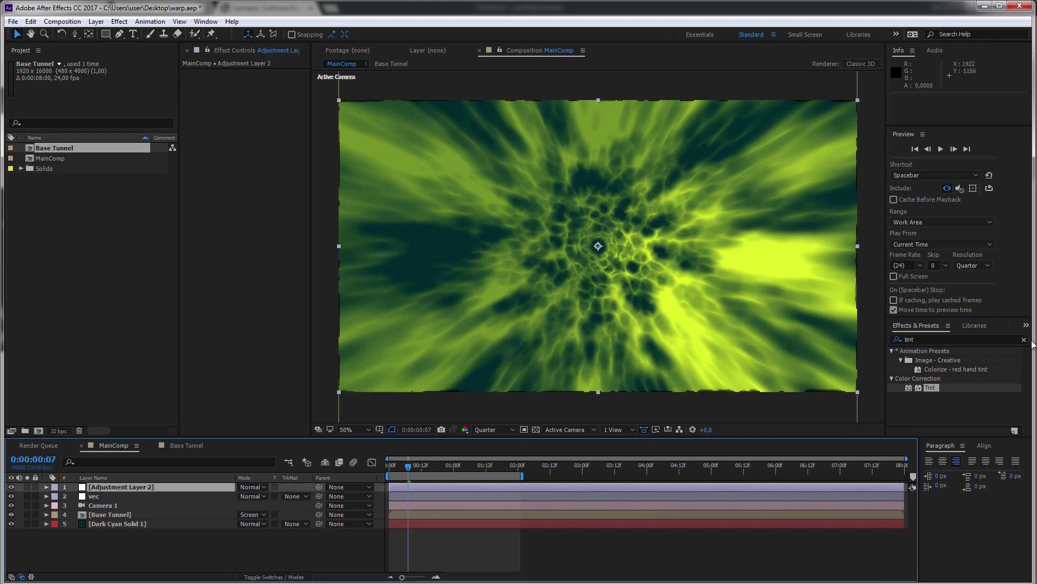
click(932, 339)
text(glow)
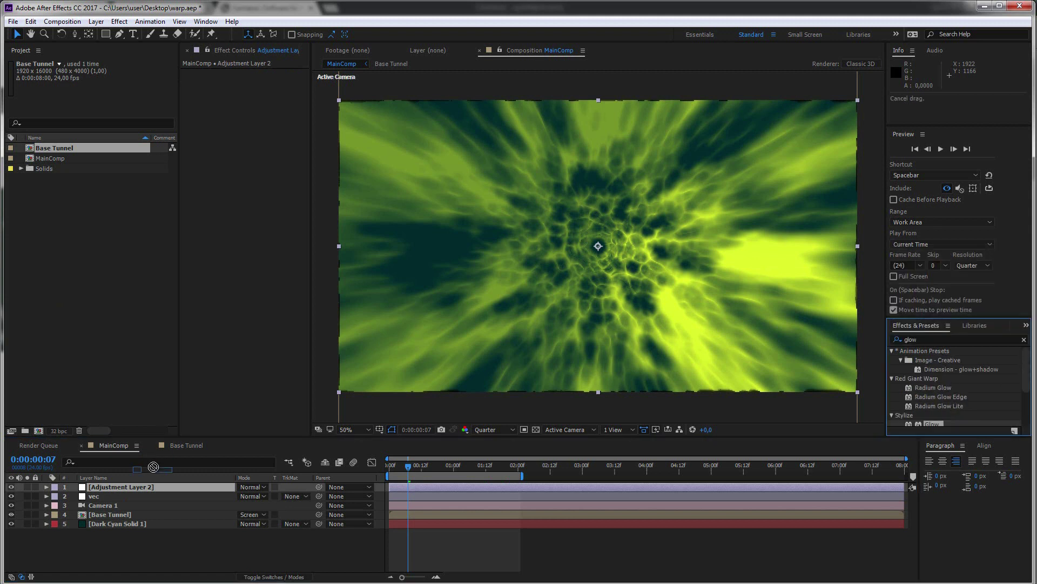
drag(932, 424, 162, 489)
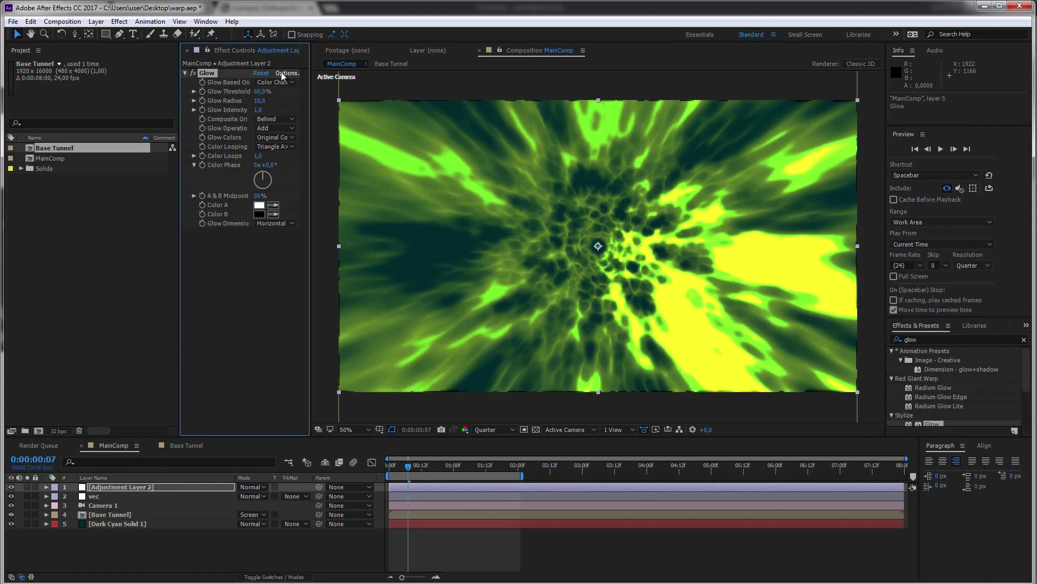
Tune Glow threshold, radius and intensity, then duplicate it as a wider, softer Glow 2
drag(263, 92, 325, 101)
drag(259, 109, 263, 104)
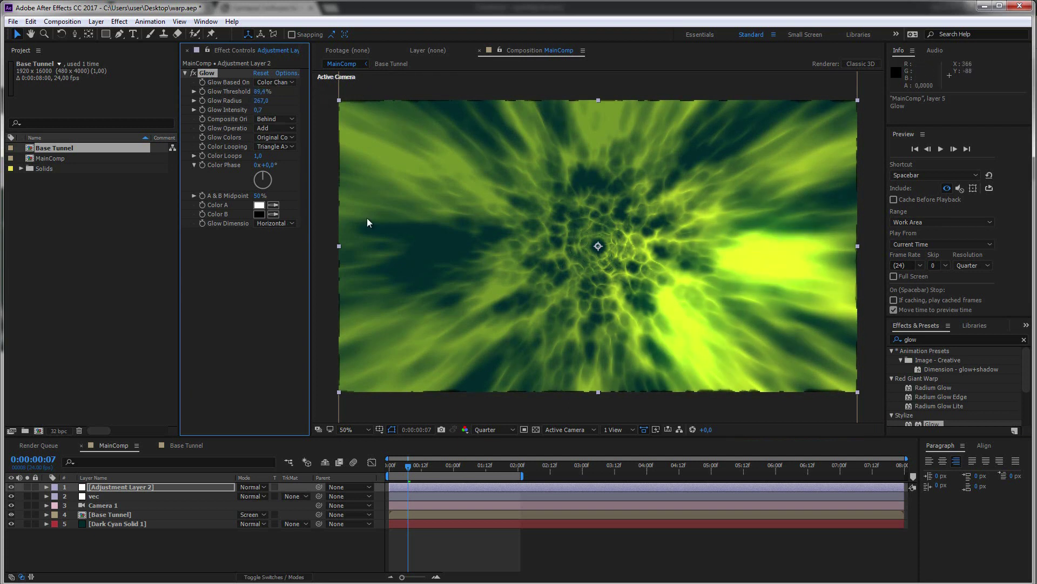
drag(262, 92, 209, 117)
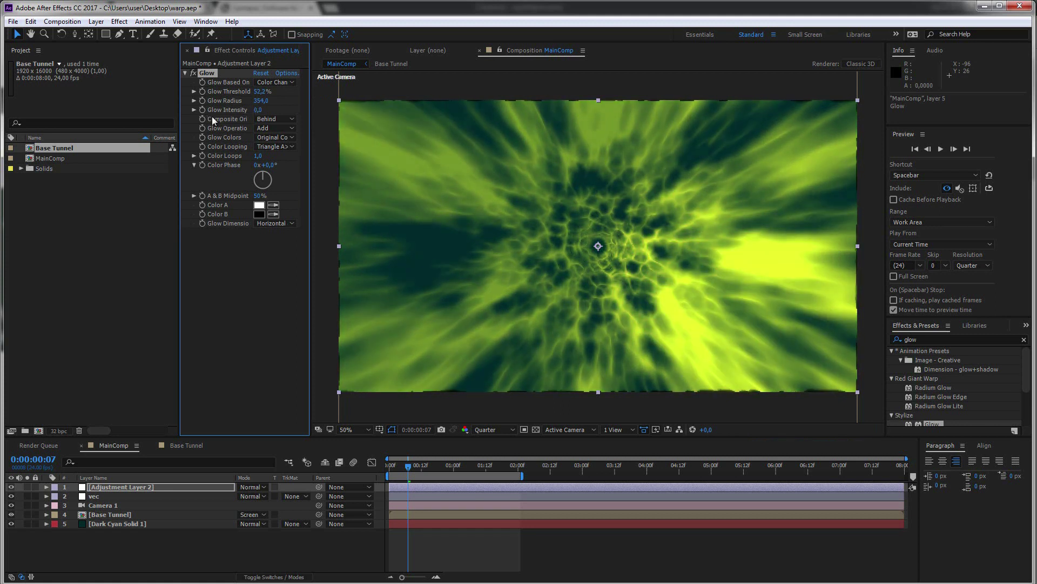
key(ctrl+alt+shift+e)
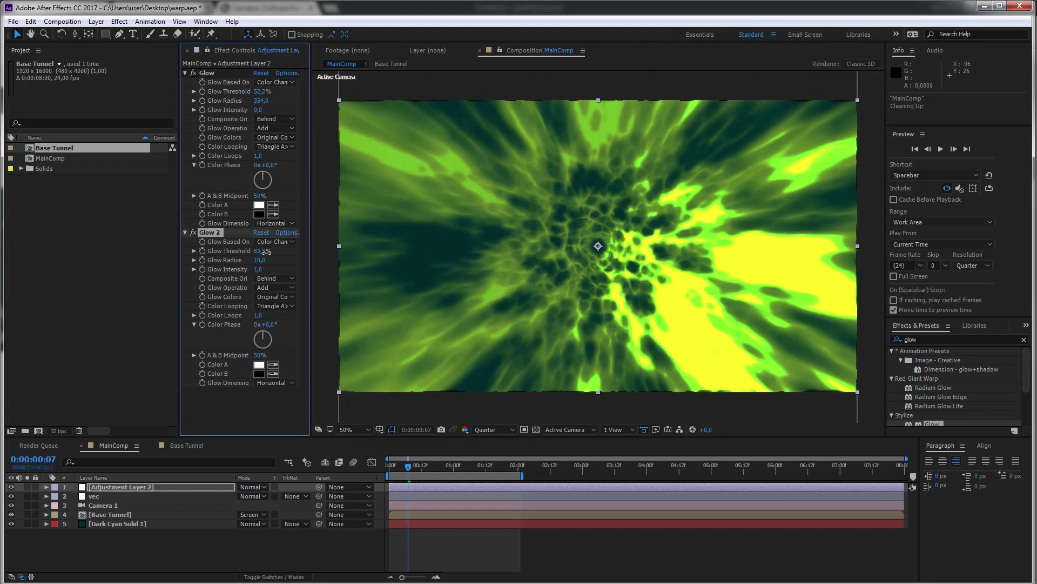
drag(259, 259, 326, 256)
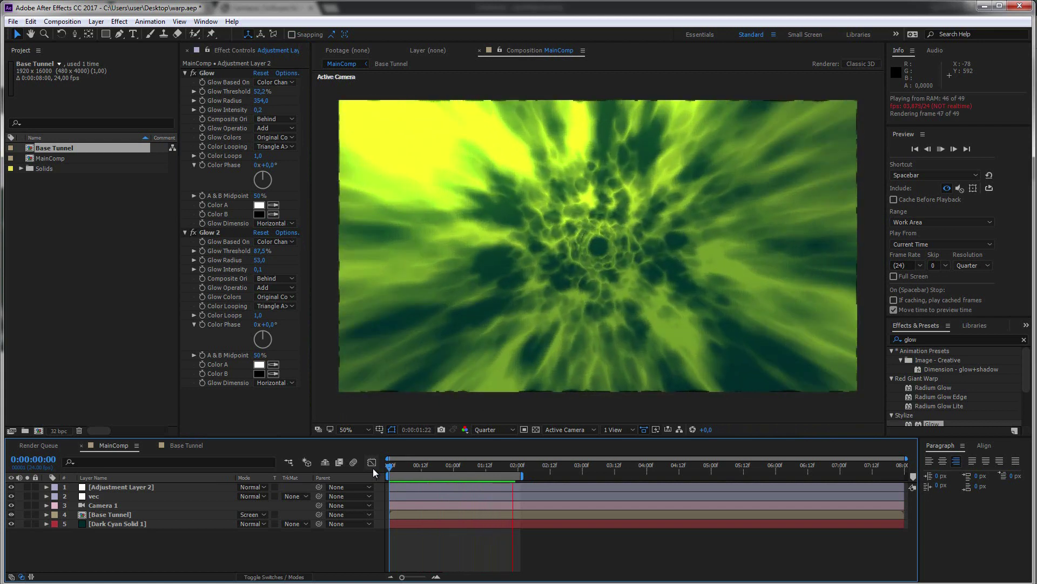
key(space)
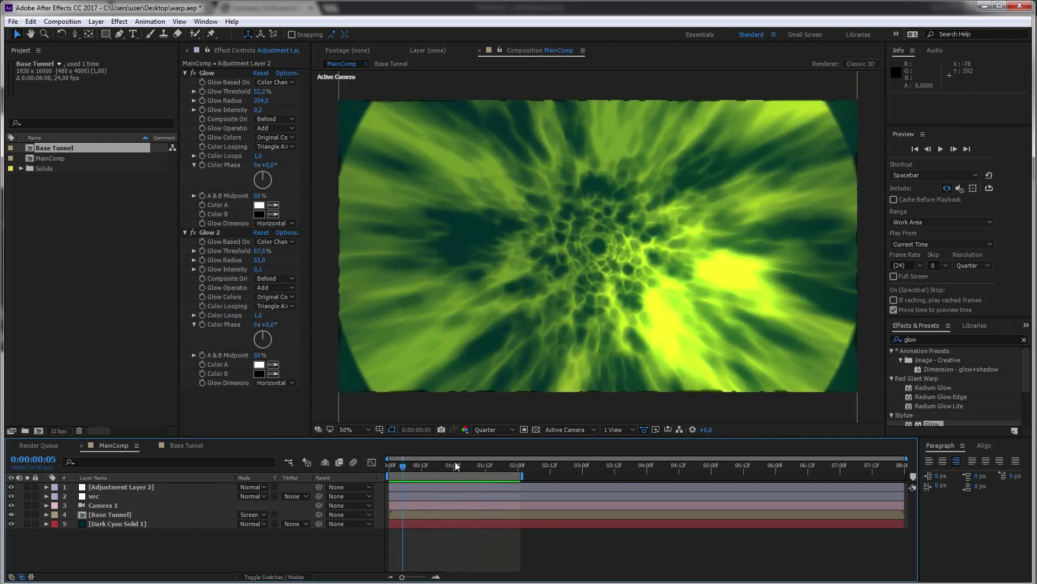
drag(455, 465, 486, 465)
In Base Tunnel, create a new solid layer named 'light'
click(186, 446)
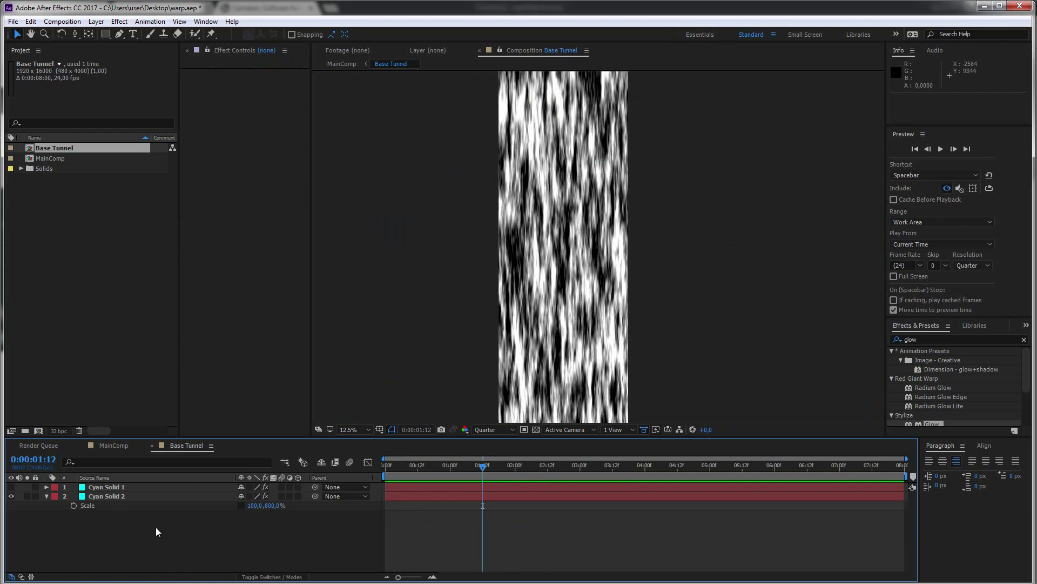
key(ctrl+y)
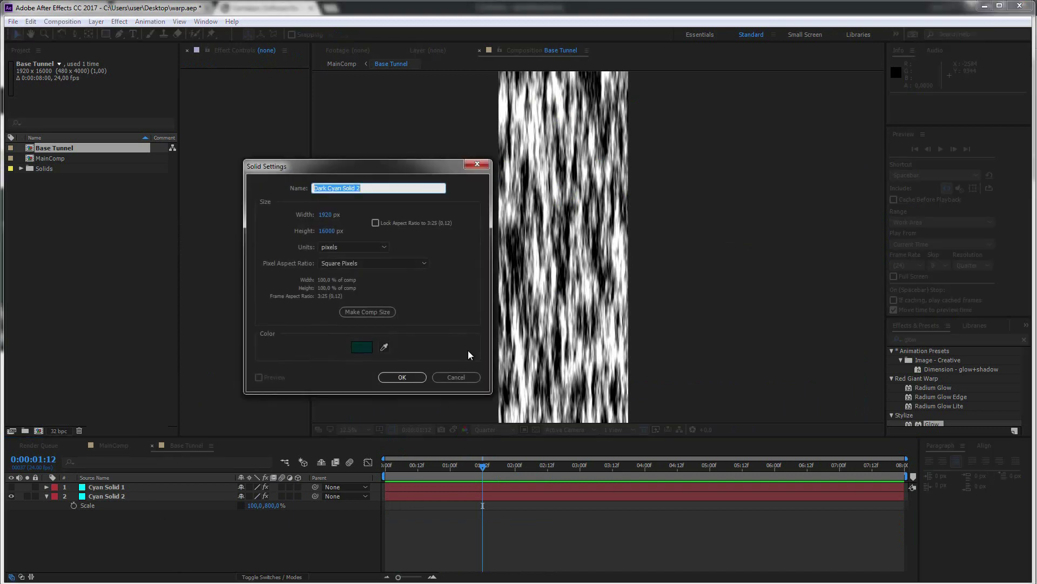
click(419, 377)
key(Return)
text(light)
Apply Advanced Lightning to the light layer and set its blending mode to Screen
click(947, 340)
text(lightni)
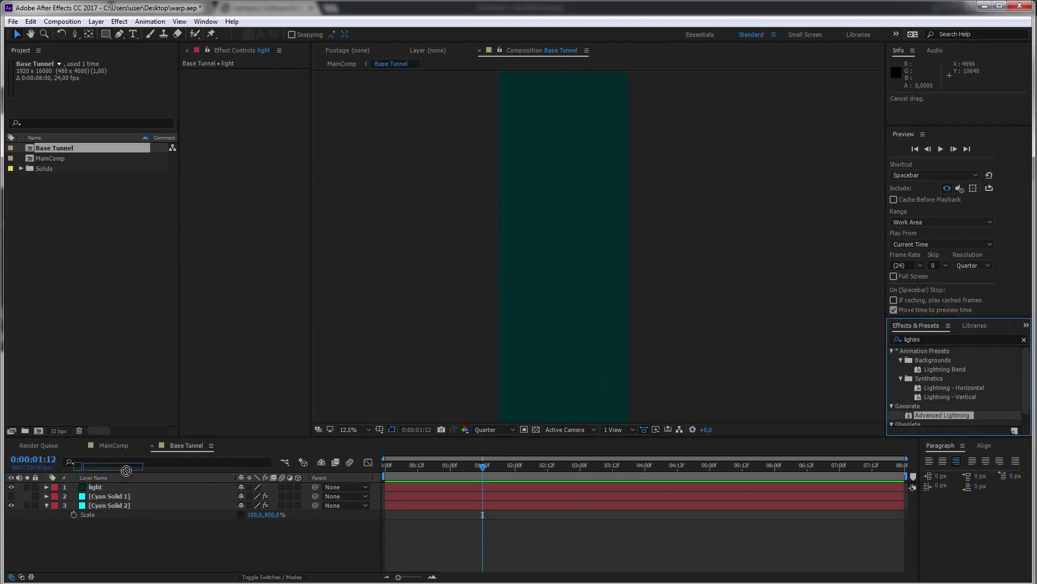
drag(943, 415, 268, 492)
click(273, 577)
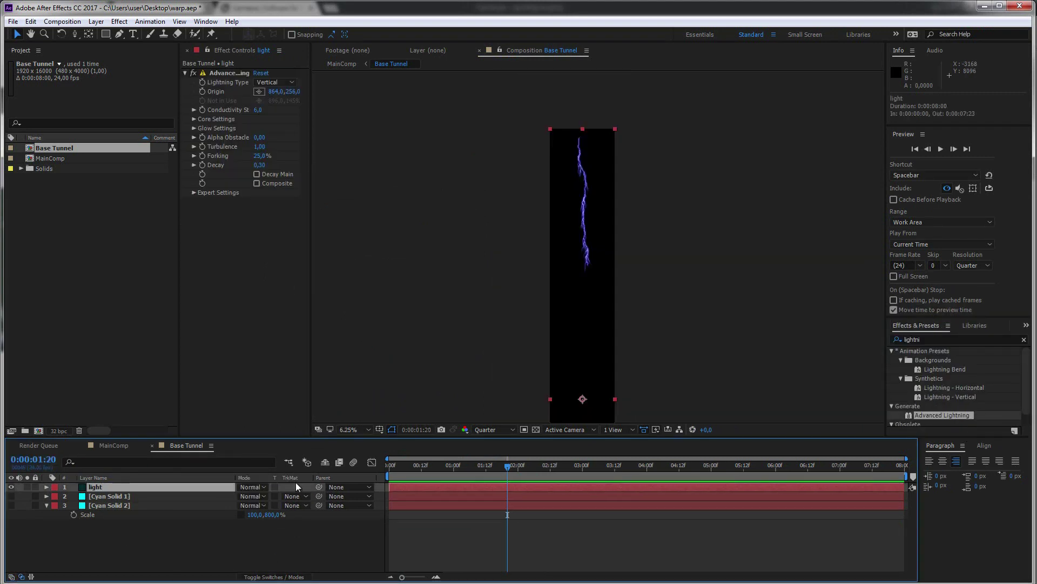
click(254, 488)
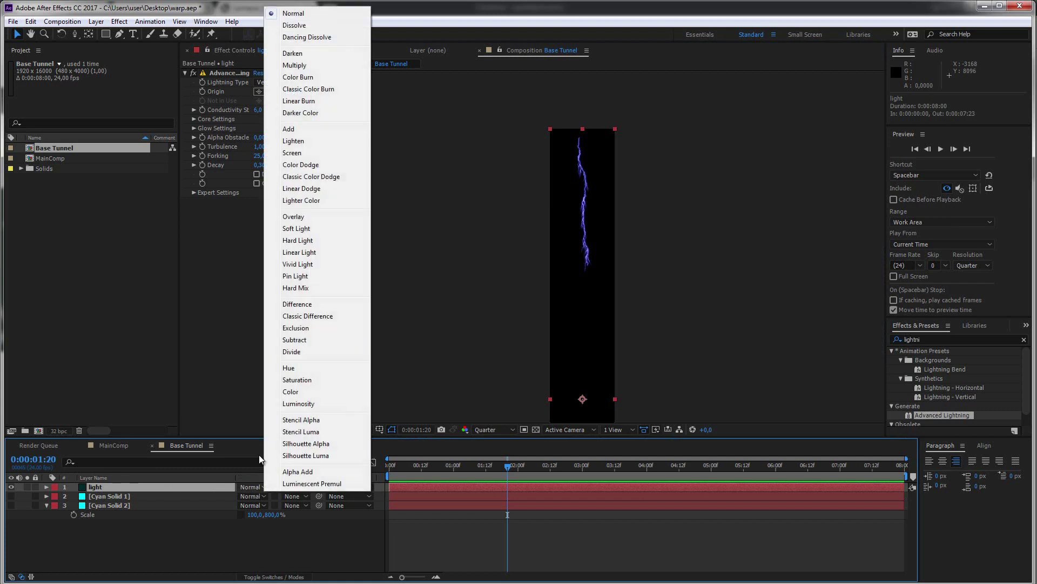
click(324, 147)
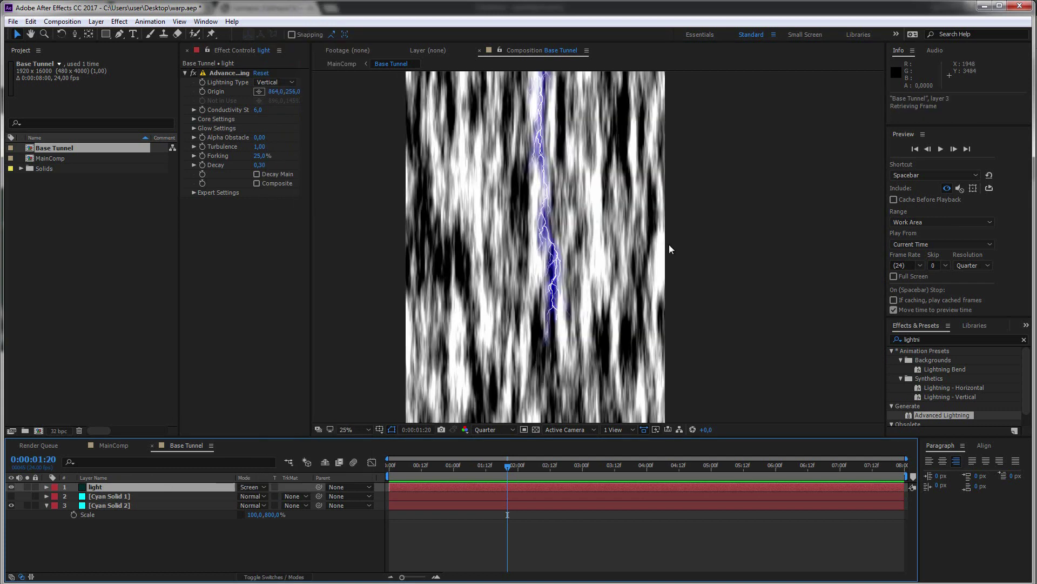
scroll(669, 249, down, 2)
Duplicate the lightning layer into light 2 through light 5, spreading the bolts across the strip
key(ctrl+d)
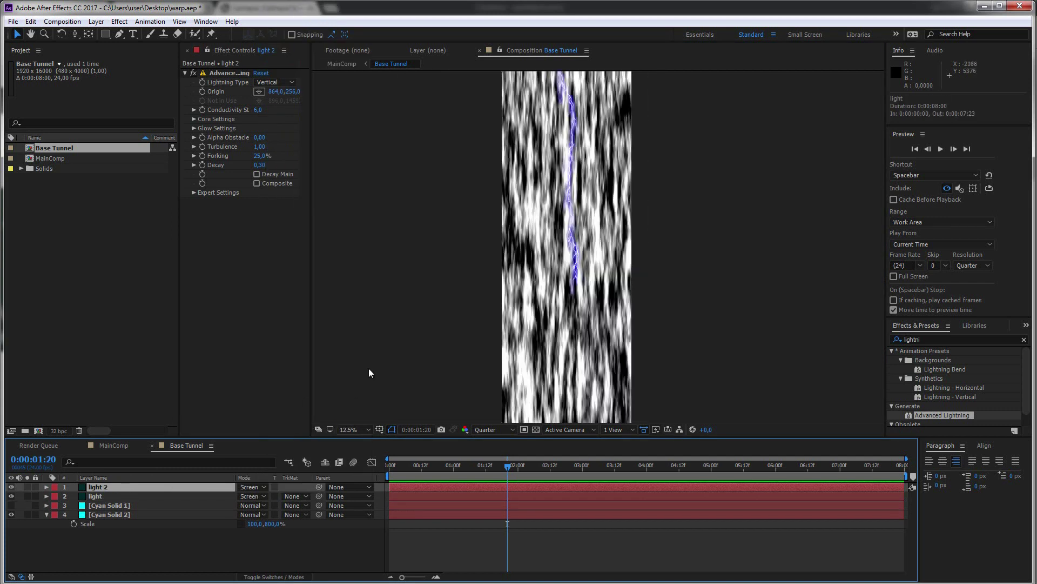
drag(567, 183, 597, 404)
scroll(685, 373, down, 3)
drag(788, 160, 724, 253)
key(v)
key(ctrl+d)
drag(527, 202, 566, 299)
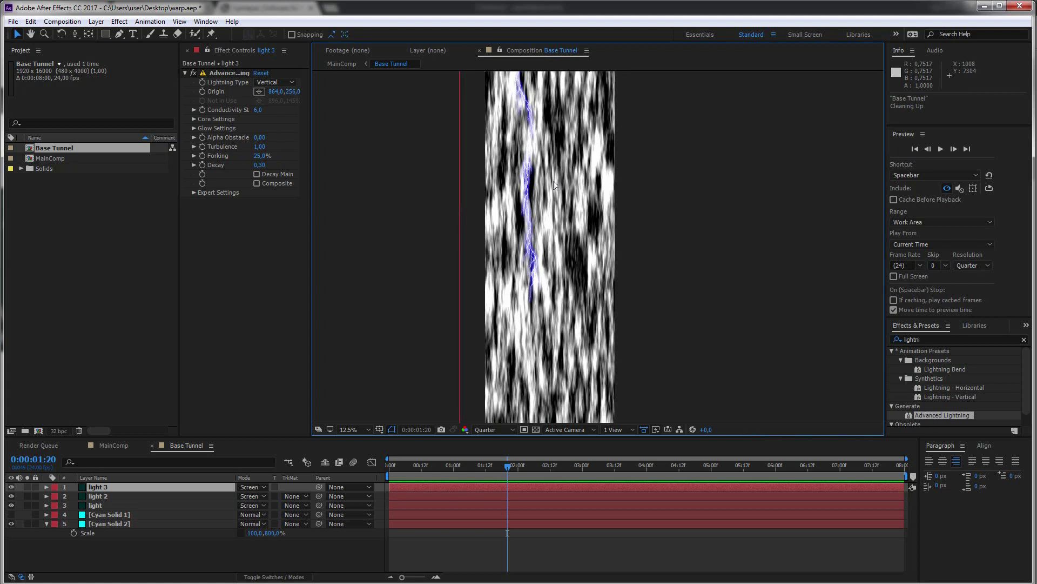
key(ctrl+d)
key(ctrl+d)
scroll(608, 259, down, 10)
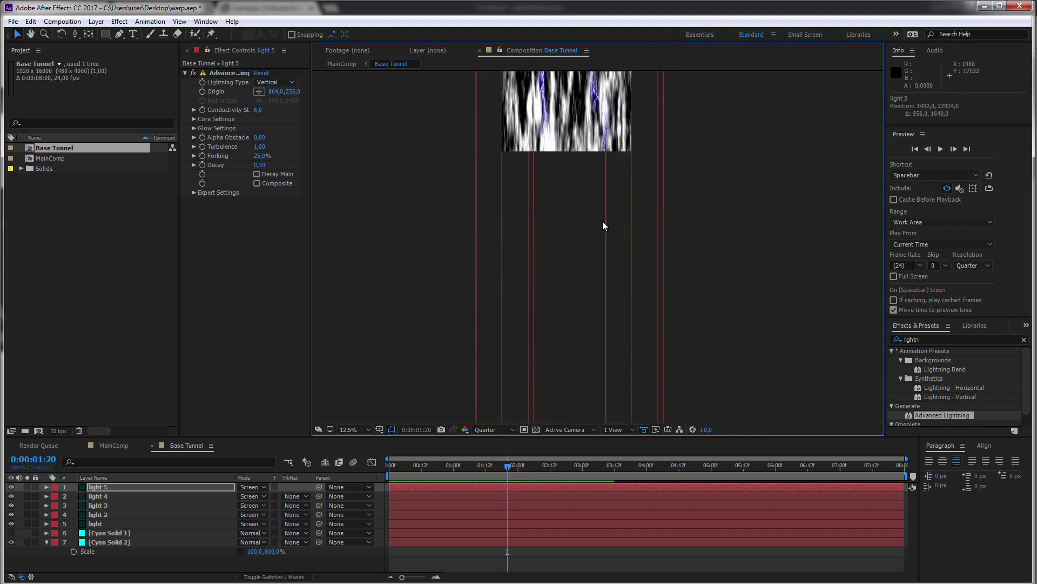
Lock the MainComp viewer and switch on visibility for all five lightning layers in Base Tunnel
click(113, 445)
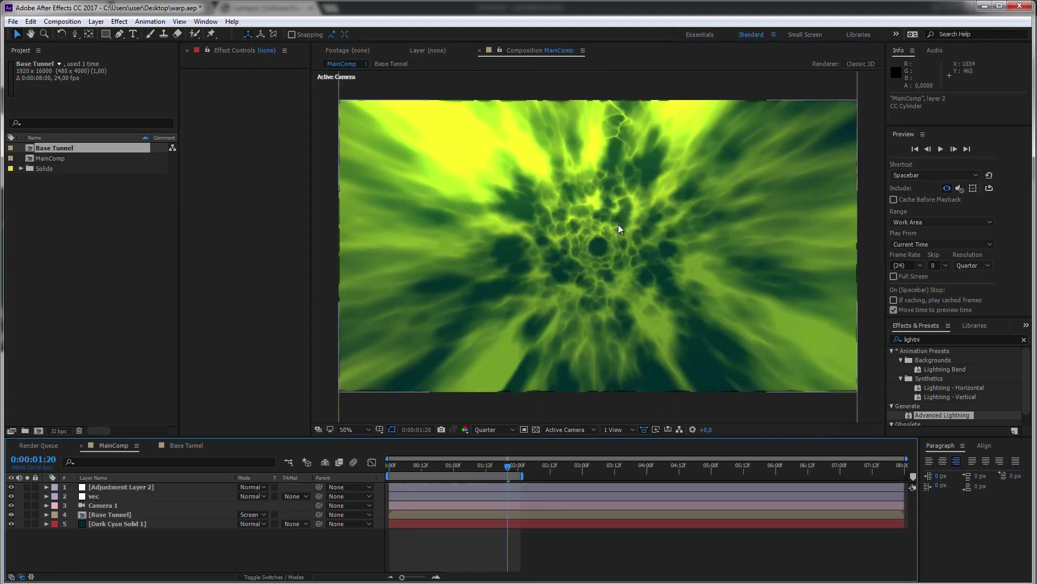
click(498, 50)
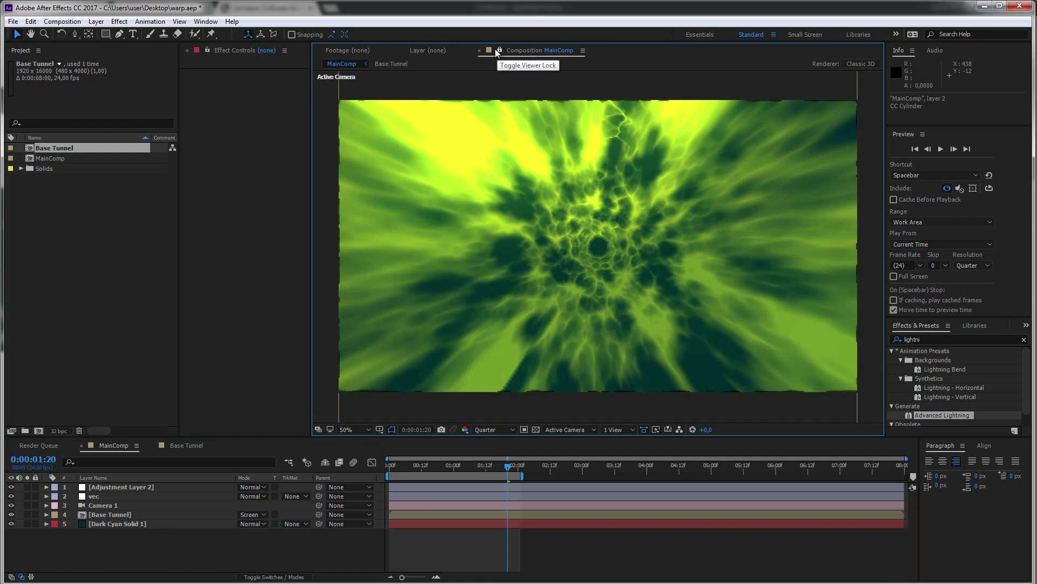
click(186, 445)
click(99, 524)
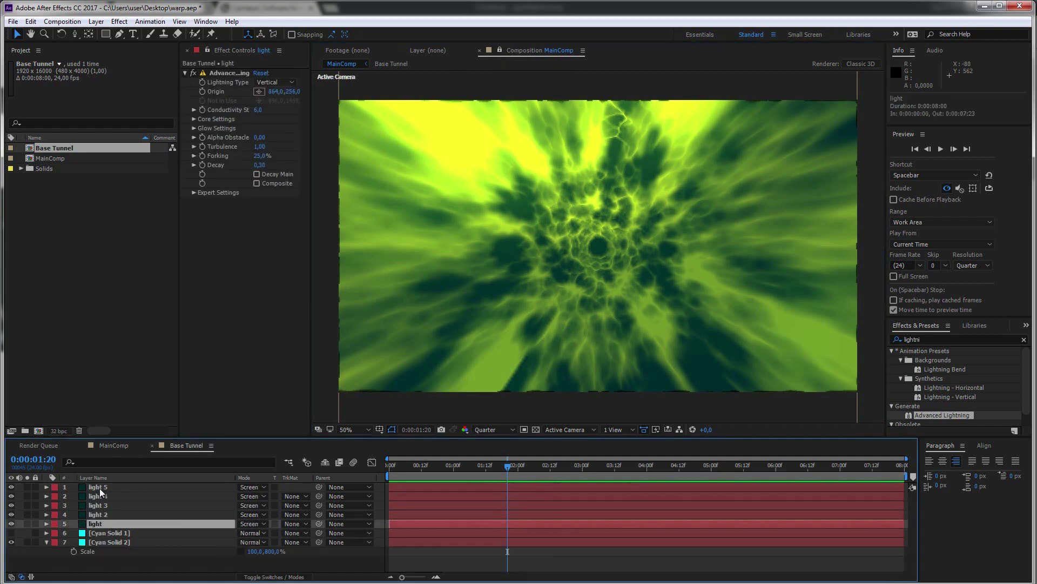
shift+click(100, 487)
click(11, 488)
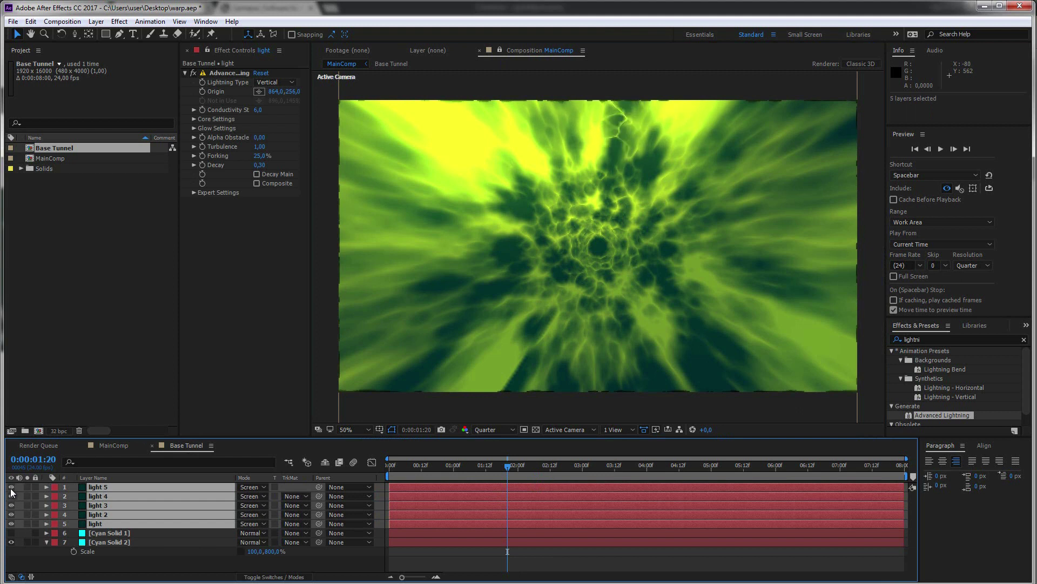
Preview MainComp from the start to see the lightning in the tunnel
click(114, 446)
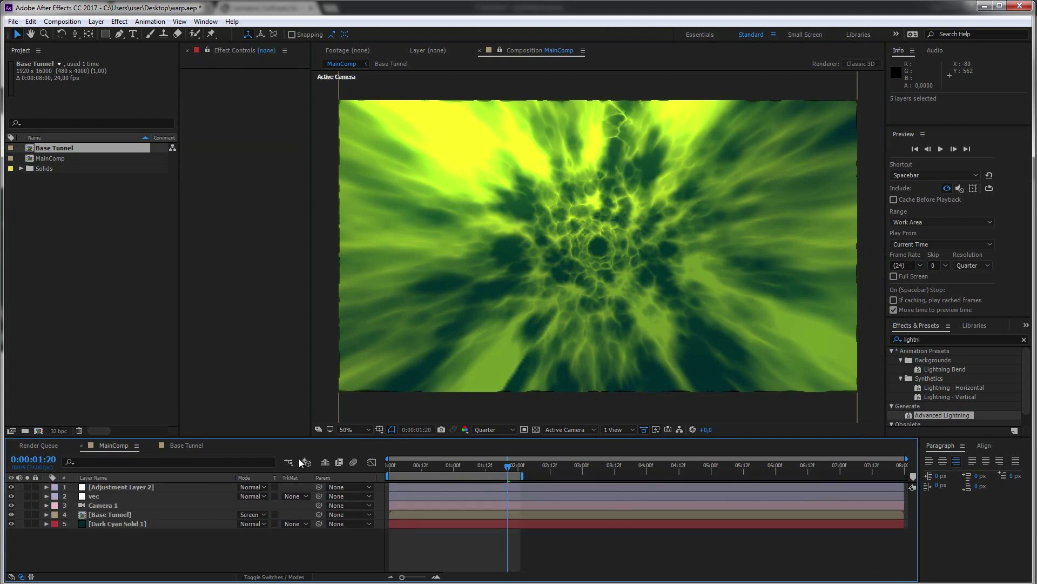
drag(404, 468, 382, 468)
key(space)
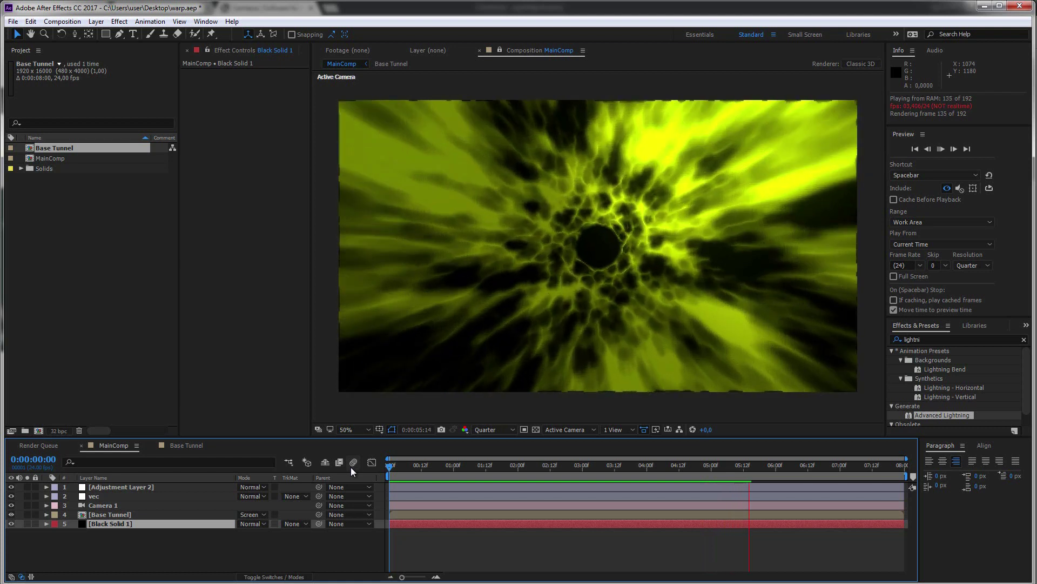
key(space)
click(149, 552)
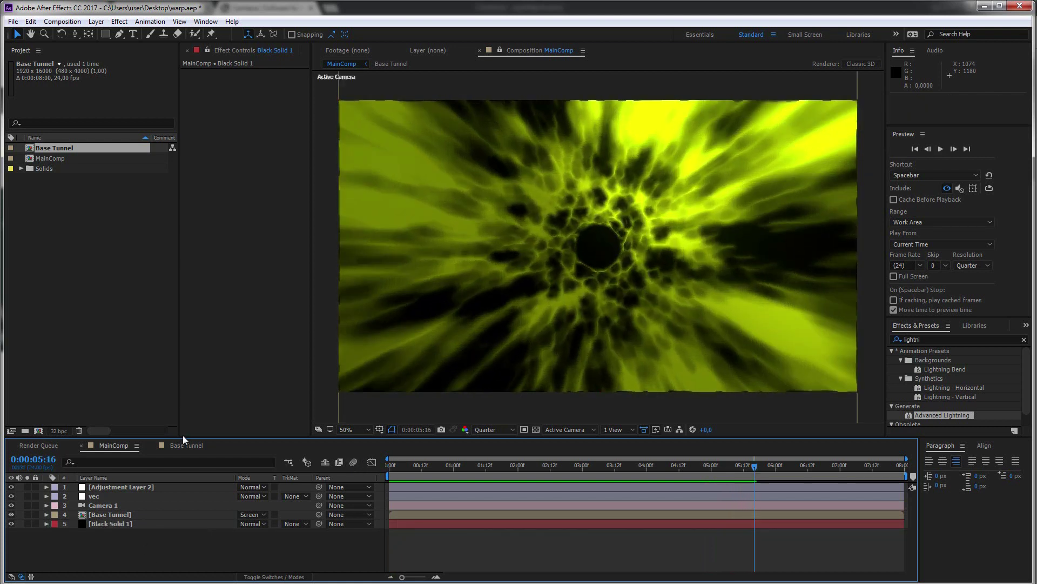
Nest MainComp in a new comp and add an 'optics' adjustment layer with Optics Compensation
drag(45, 158, 41, 433)
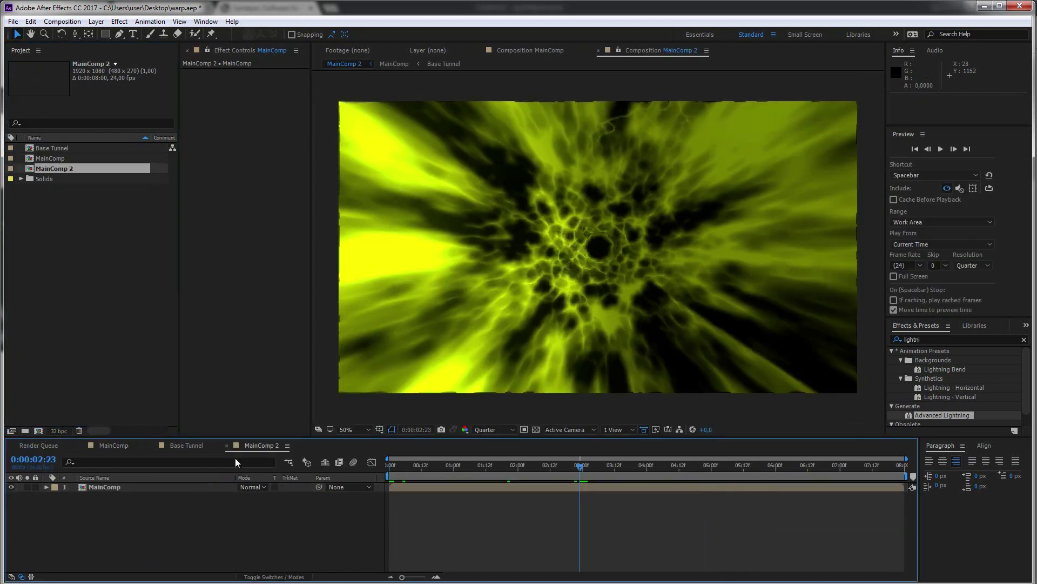
key(ctrl+alt+y)
key(Return)
text(optics)
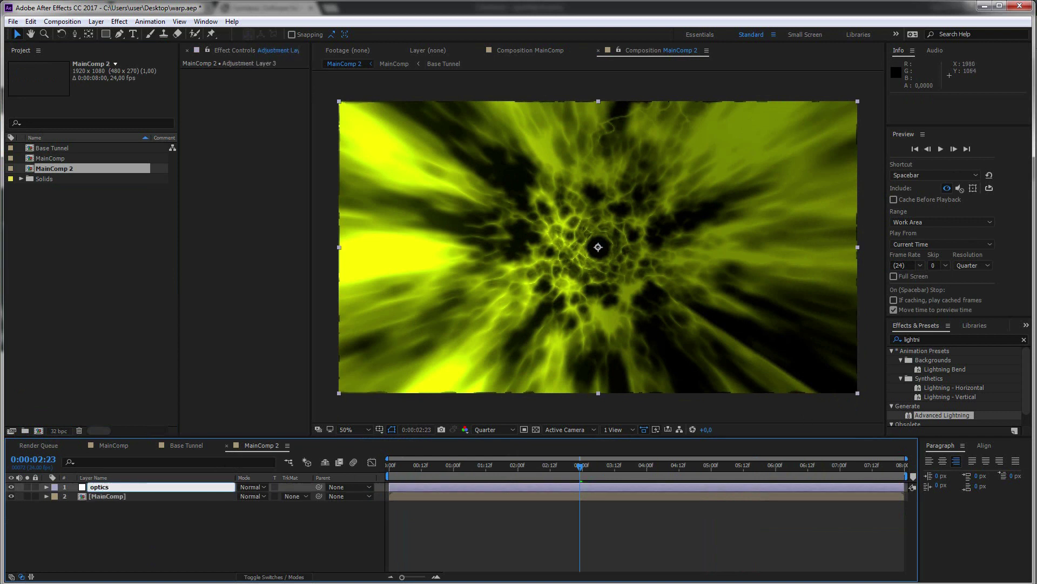
click(942, 338)
text(opti)
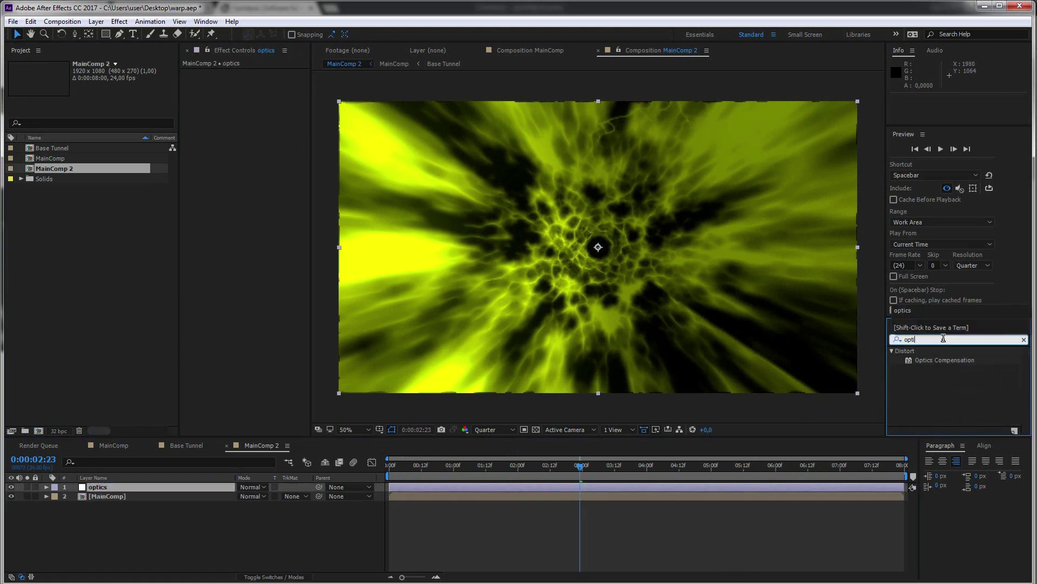
drag(945, 362, 197, 485)
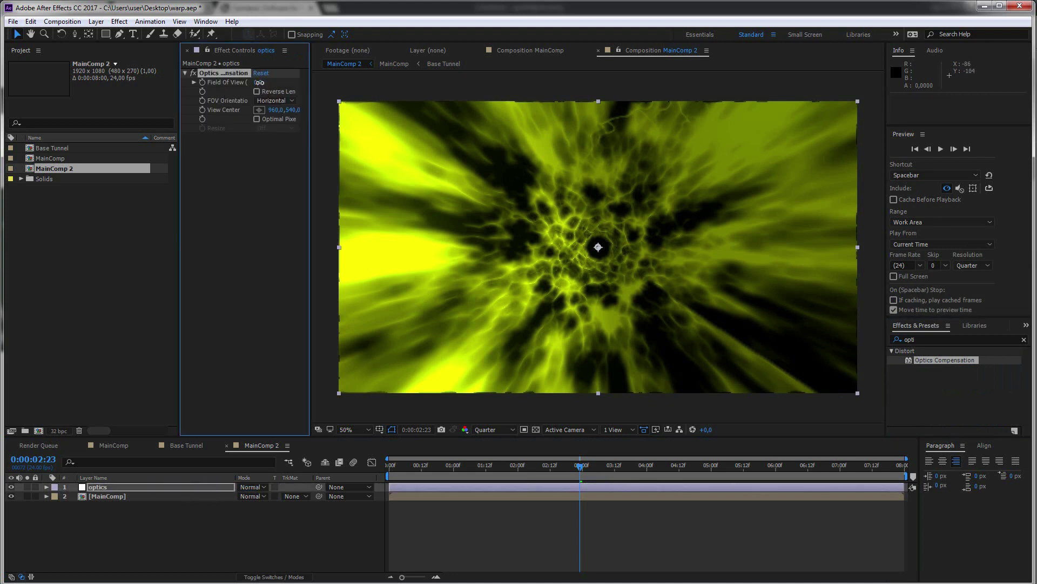
Enable Reverse Lens Distortion, raise Field Of View to about 121.8, and preview
drag(260, 82, 341, 88)
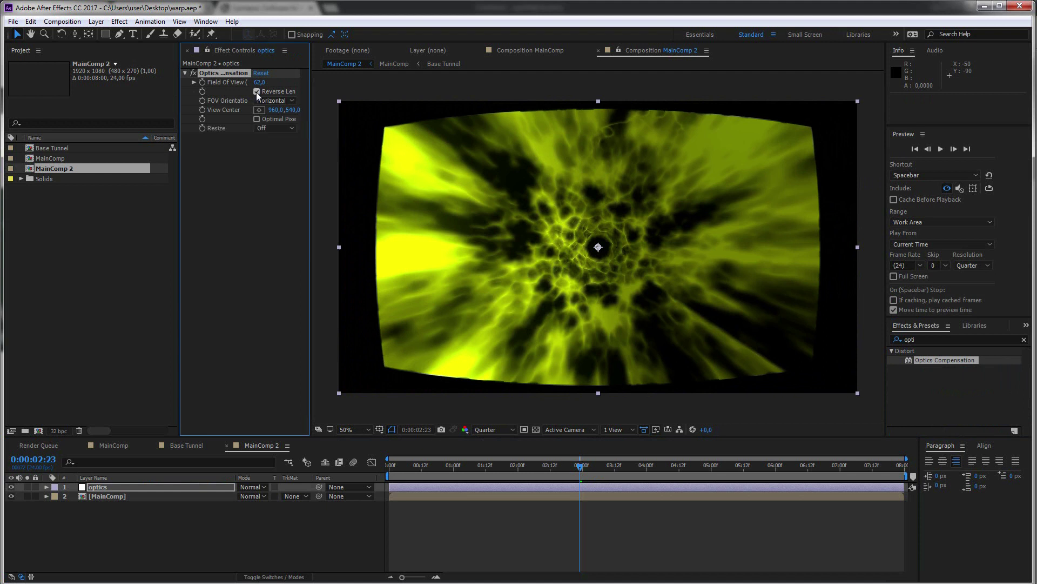
click(254, 92)
drag(273, 86, 381, 96)
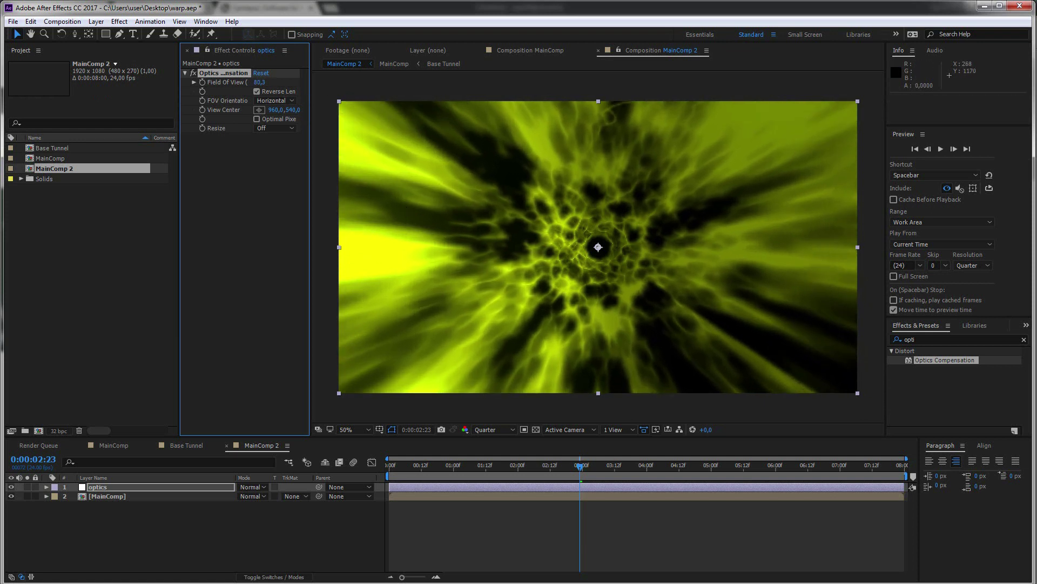
drag(396, 466, 378, 468)
key(space)
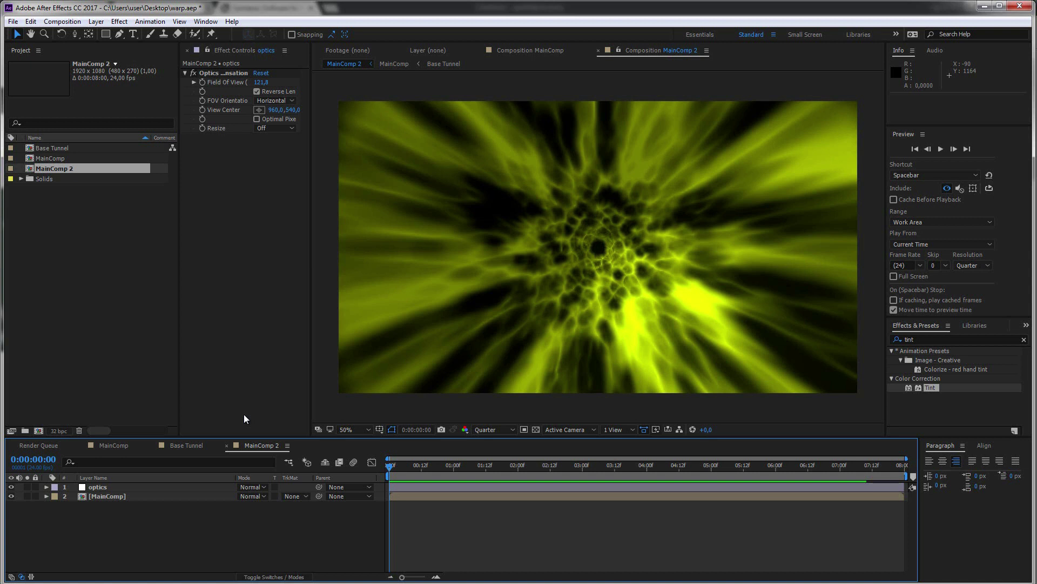
Duplicate the MainComp layer, rename one copy 'green' and tint its whites bright green
click(103, 496)
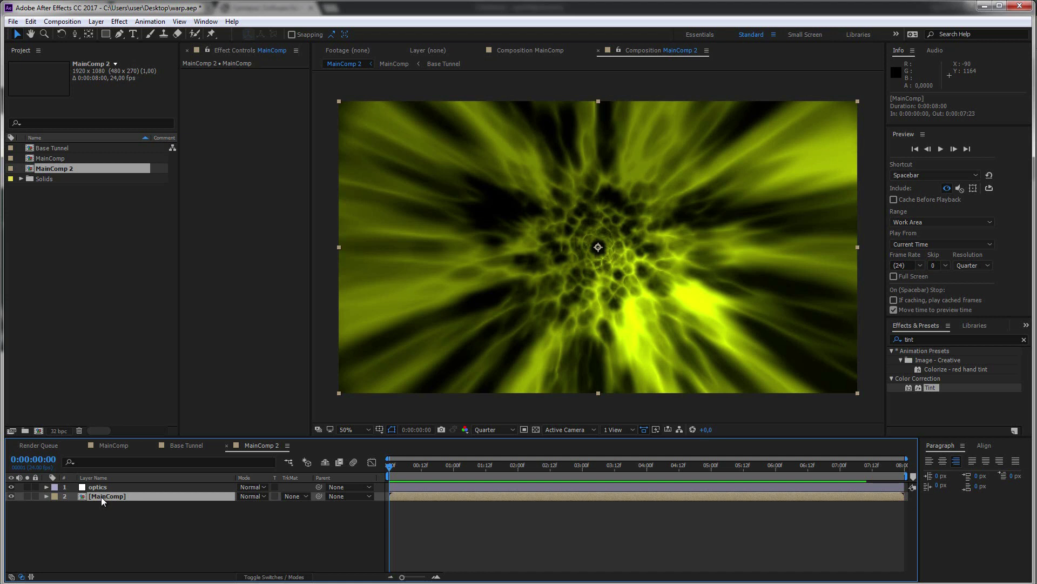
key(ctrl+d)
key(ctrl+d)
click(26, 496)
key(Return)
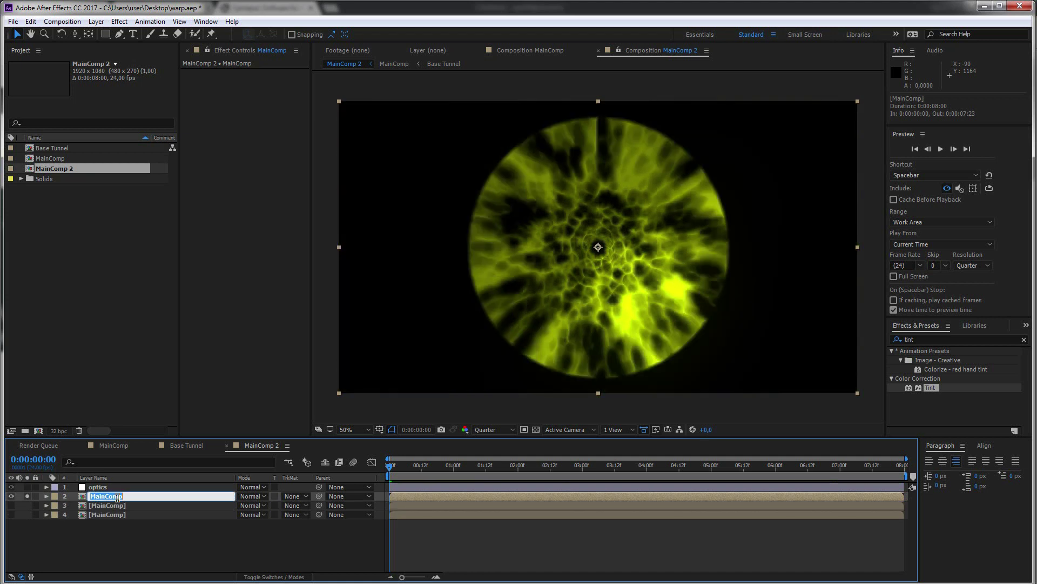
text(green)
key(Return)
double_click(930, 388)
click(259, 91)
click(334, 114)
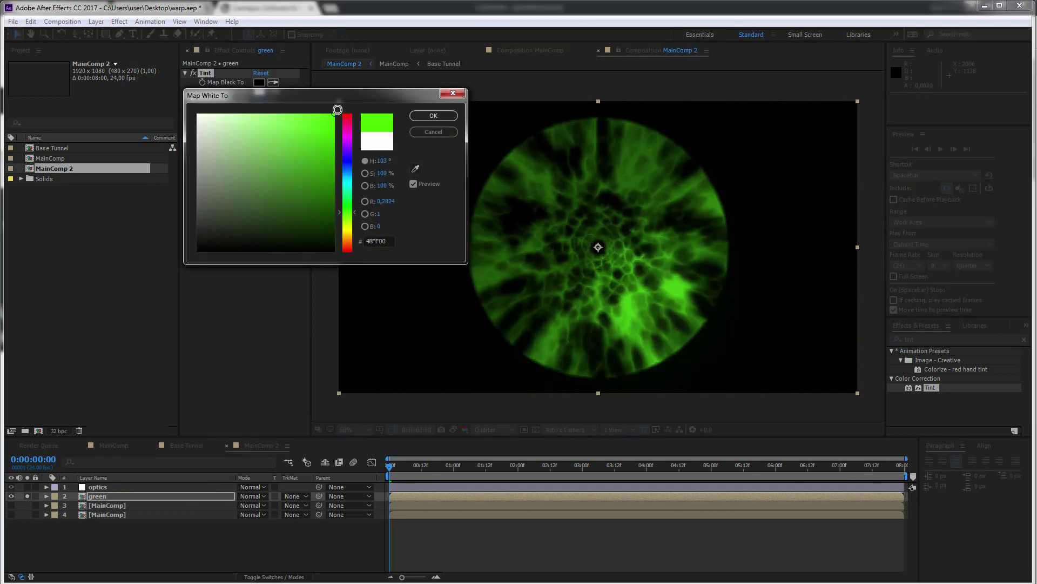
click(423, 116)
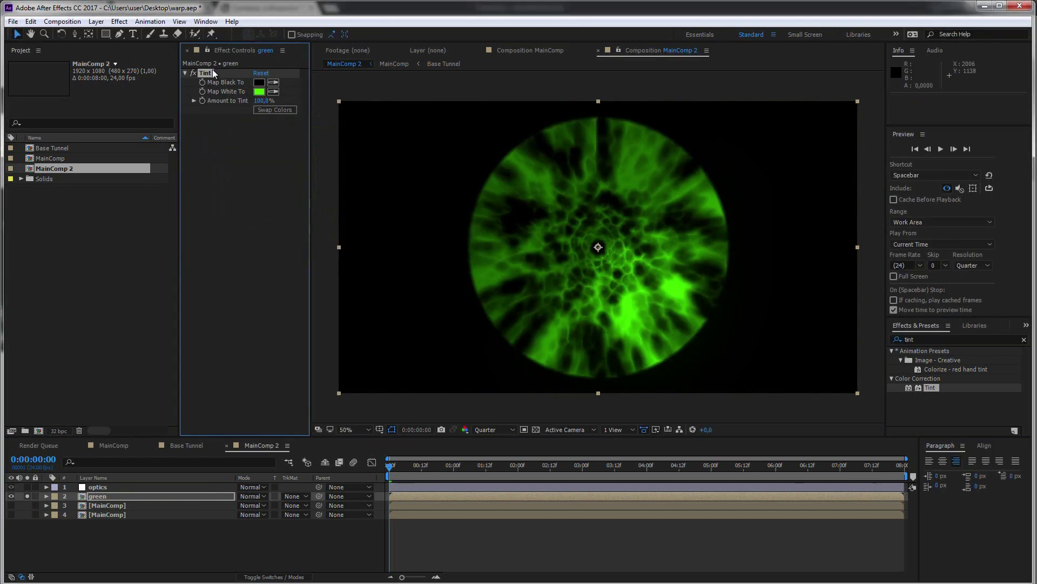
Rename the second copy 'red' and apply Tint mapping white to red
click(107, 505)
key(Return)
text(red)
key(Return)
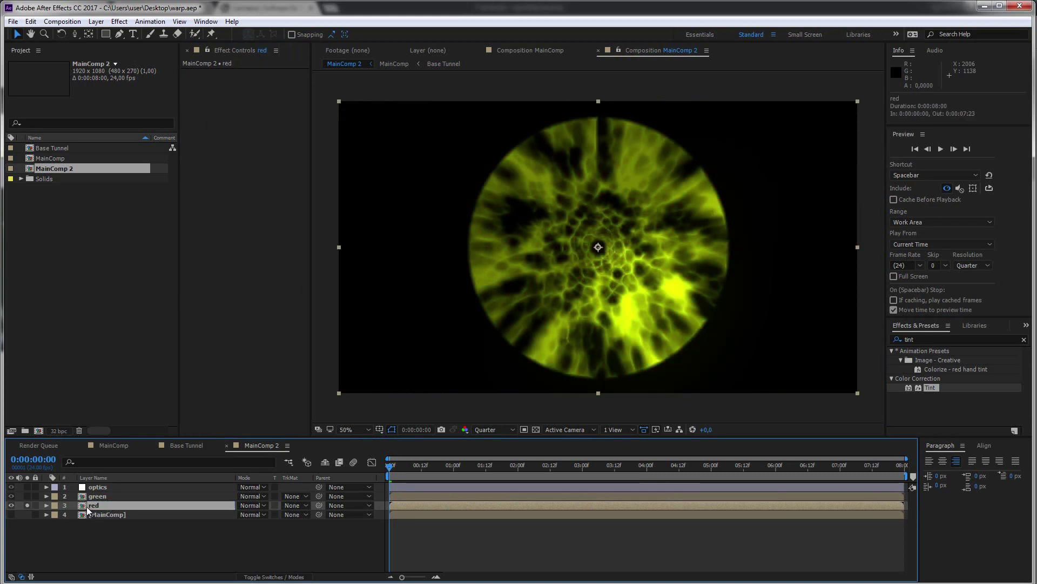
drag(87, 510, 87, 510)
click(259, 91)
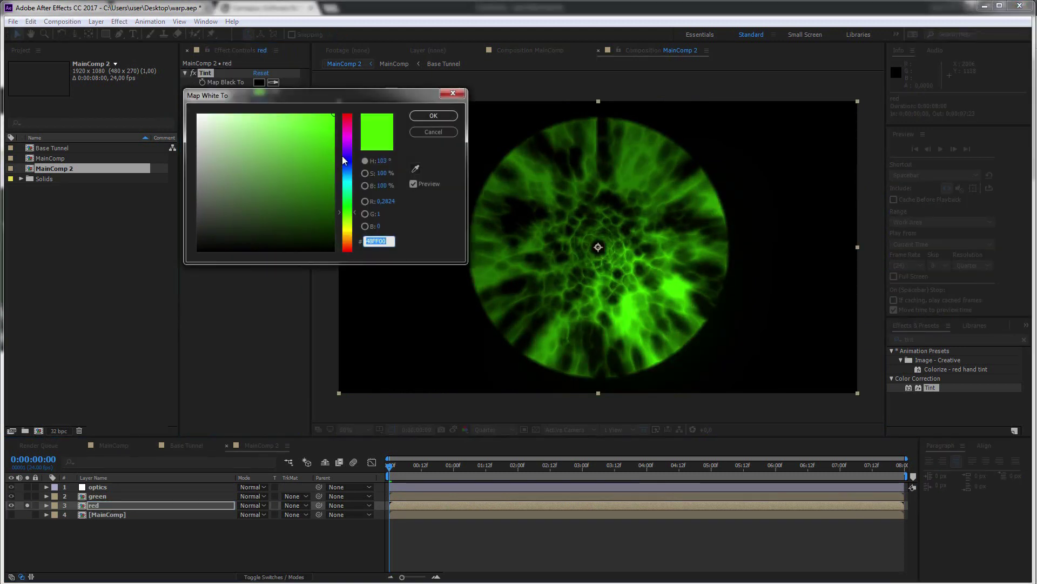
drag(348, 153, 349, 114)
click(433, 116)
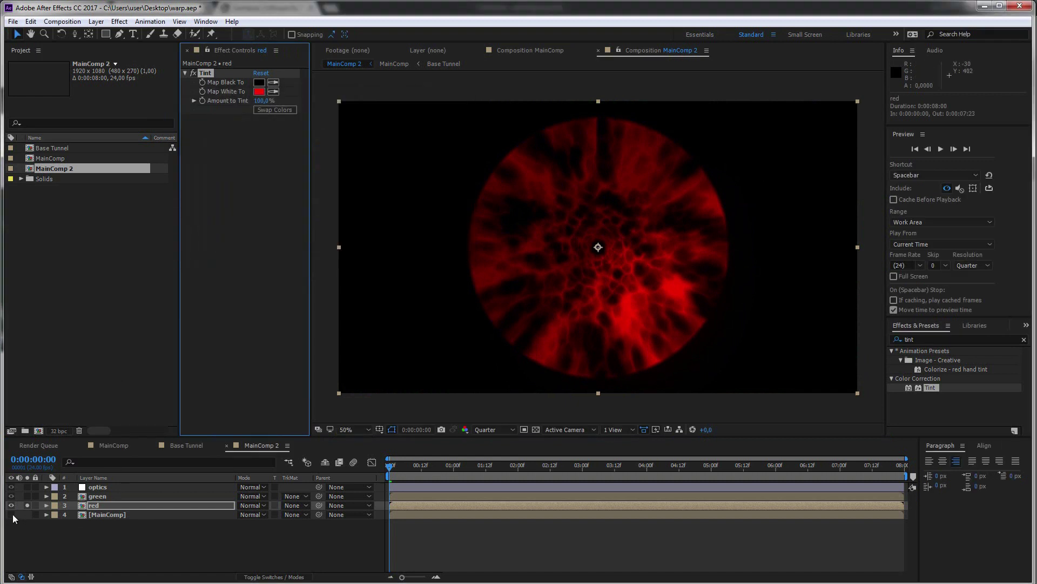
Make the original tunnel layer visible and set the red layer's blending mode to Screen
click(97, 515)
click(11, 514)
click(27, 514)
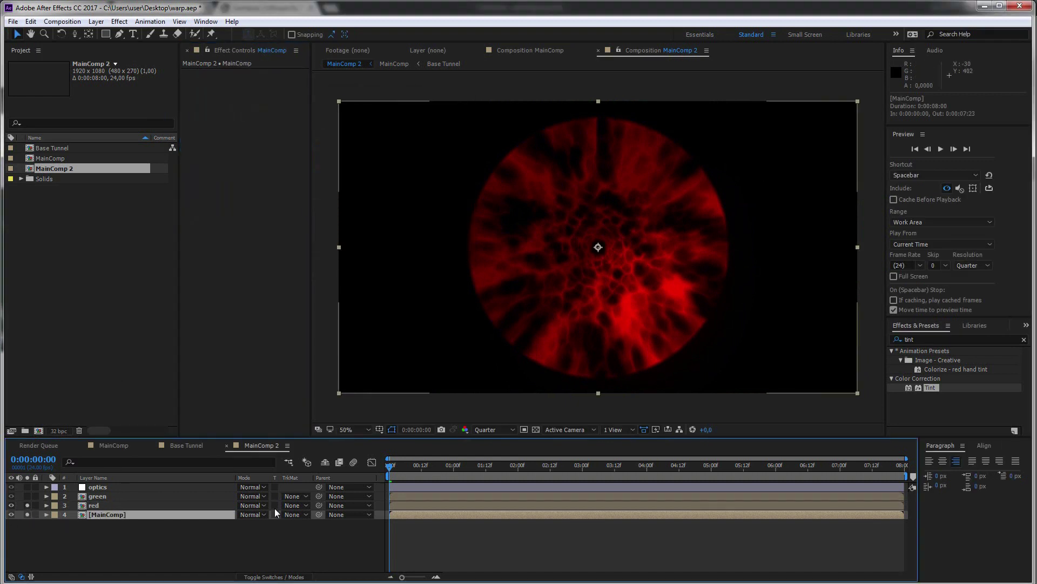
click(252, 505)
click(272, 169)
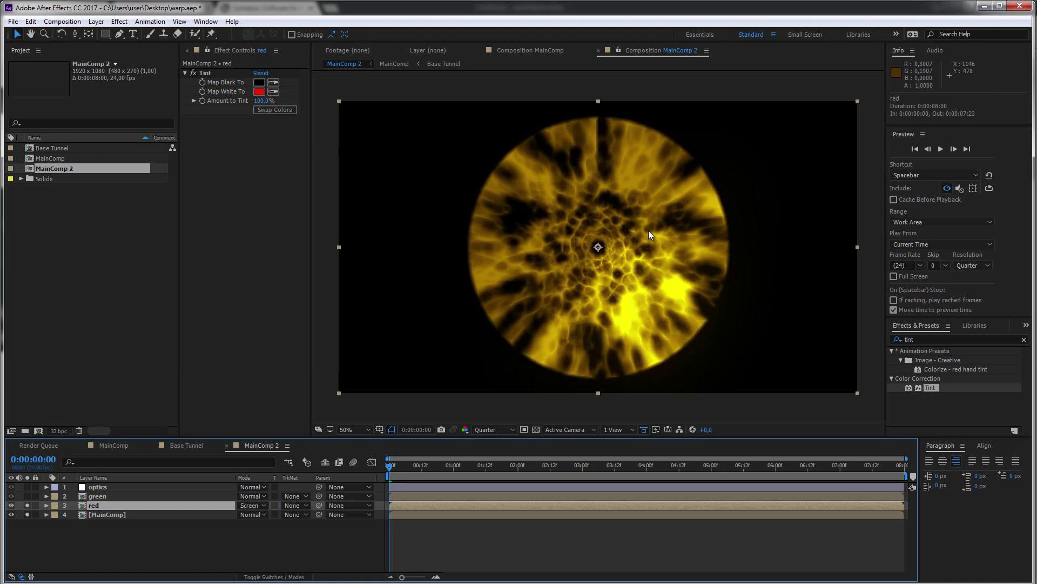
Rotate the red copy +2° and the green copy -1.6°, and set green's mode to Screen
key(r)
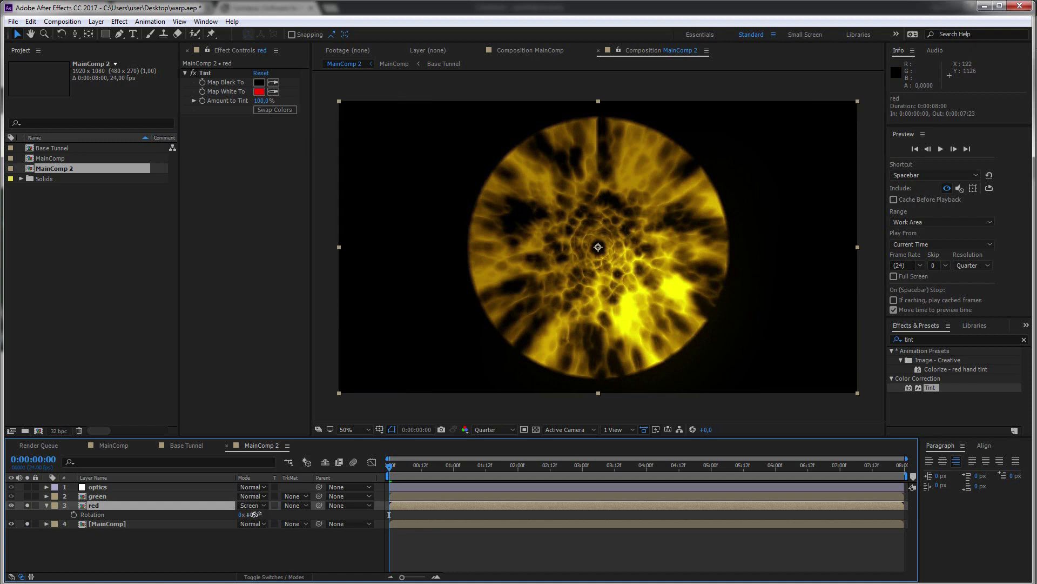
drag(254, 514, 268, 512)
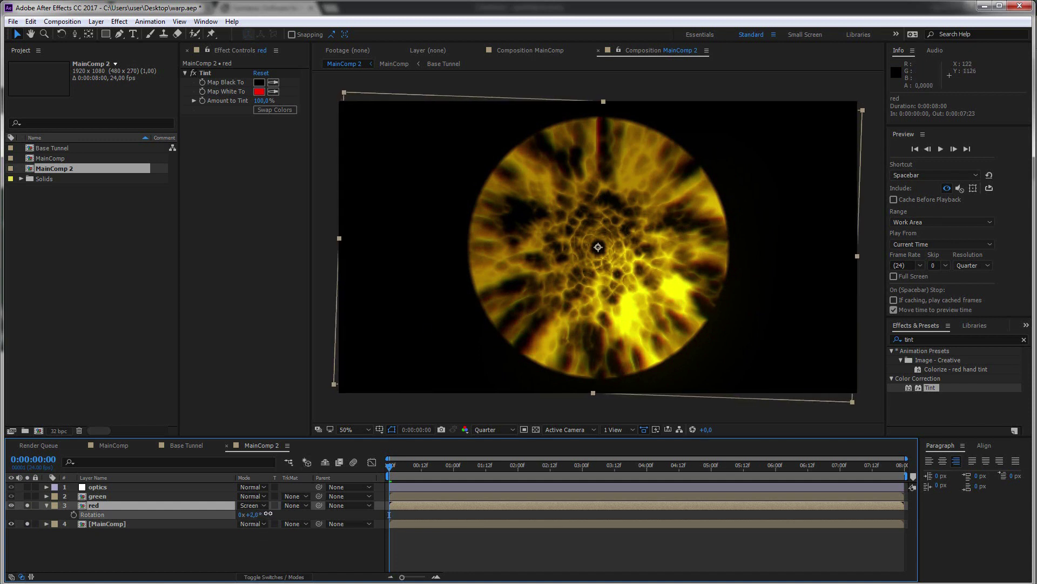
click(120, 496)
click(26, 504)
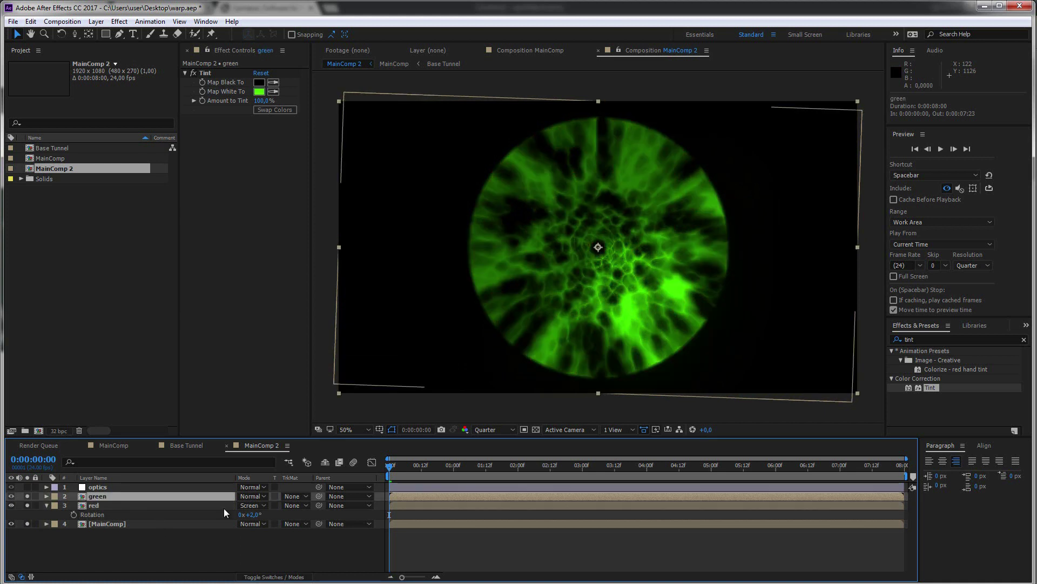
key(r)
click(258, 496)
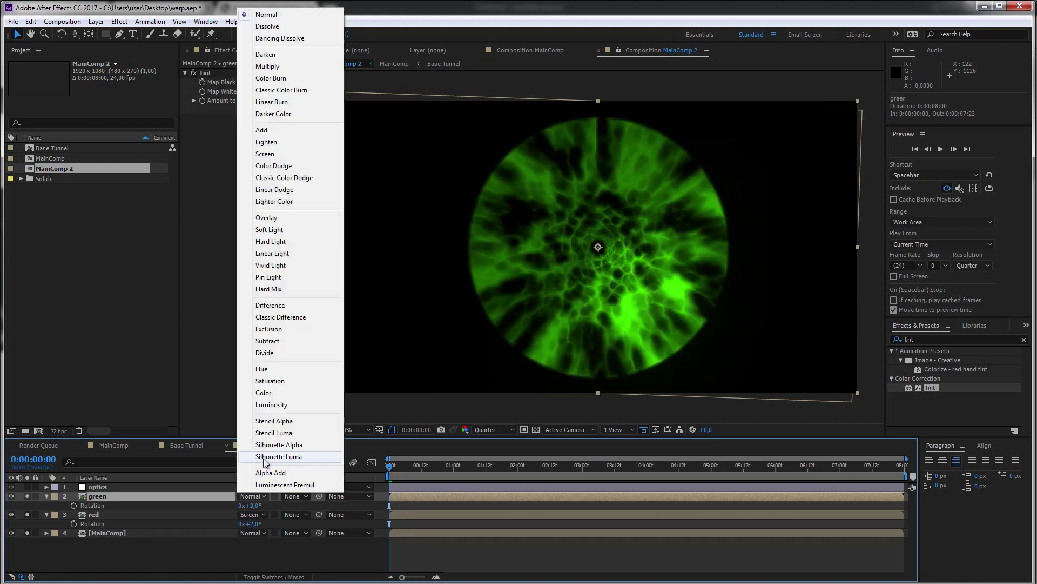
click(265, 154)
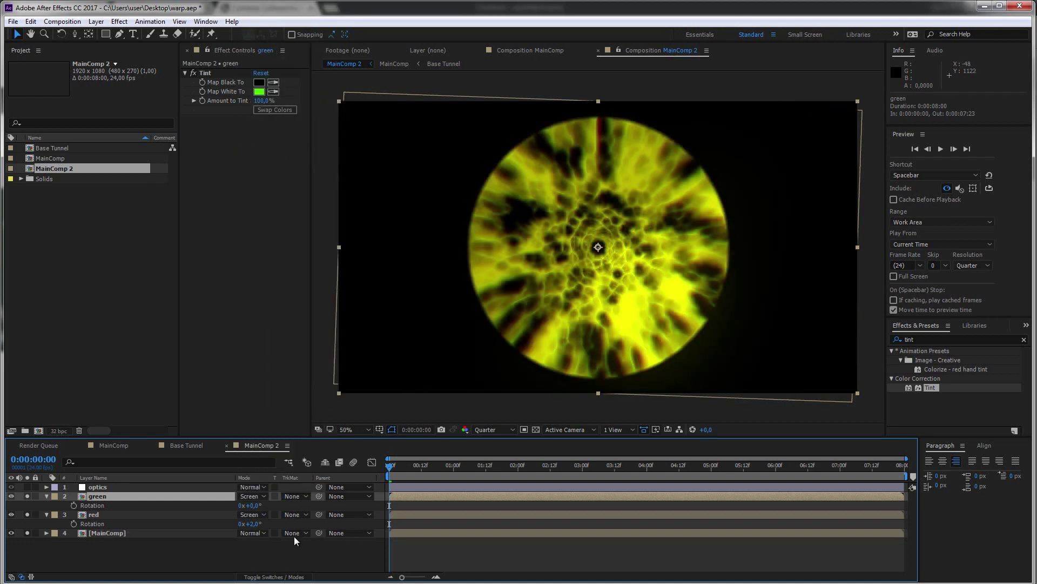
drag(258, 505, 249, 506)
Unsolo all tunnel layers, preview the combined fringes, and add a new adjustment layer
click(308, 549)
drag(27, 496, 38, 541)
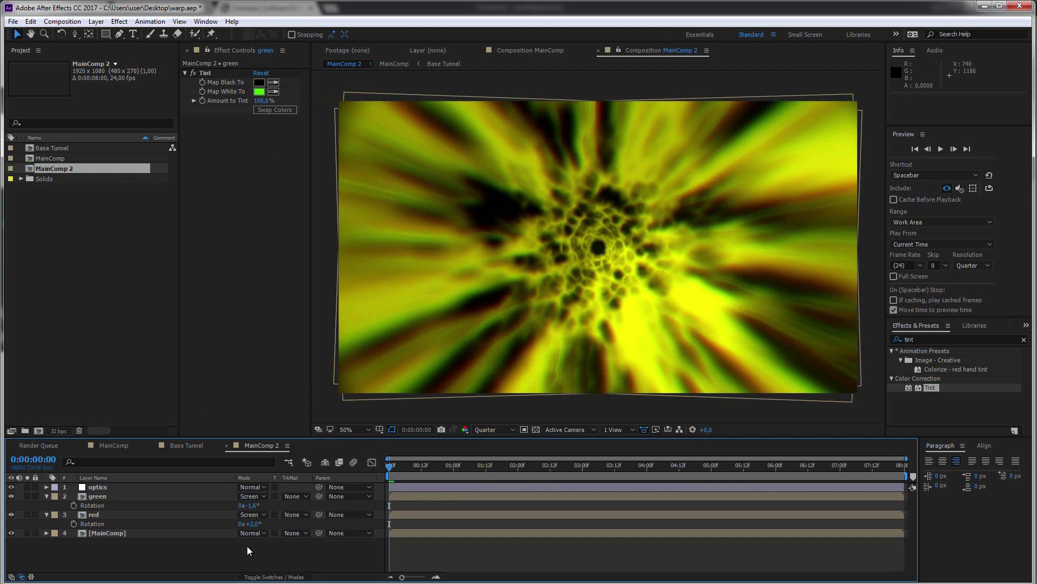
key(space)
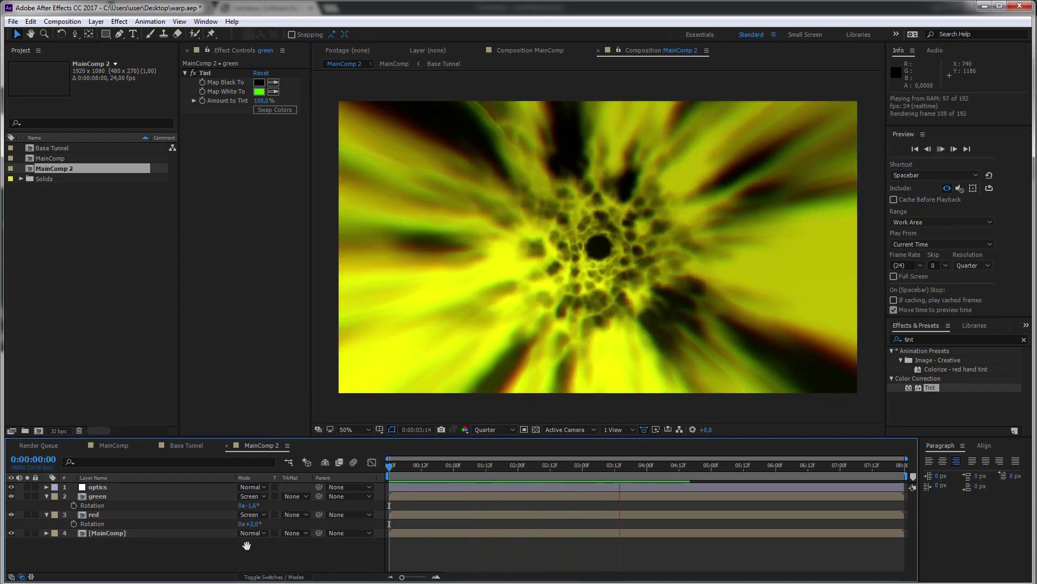
key(ctrl+alt+y)
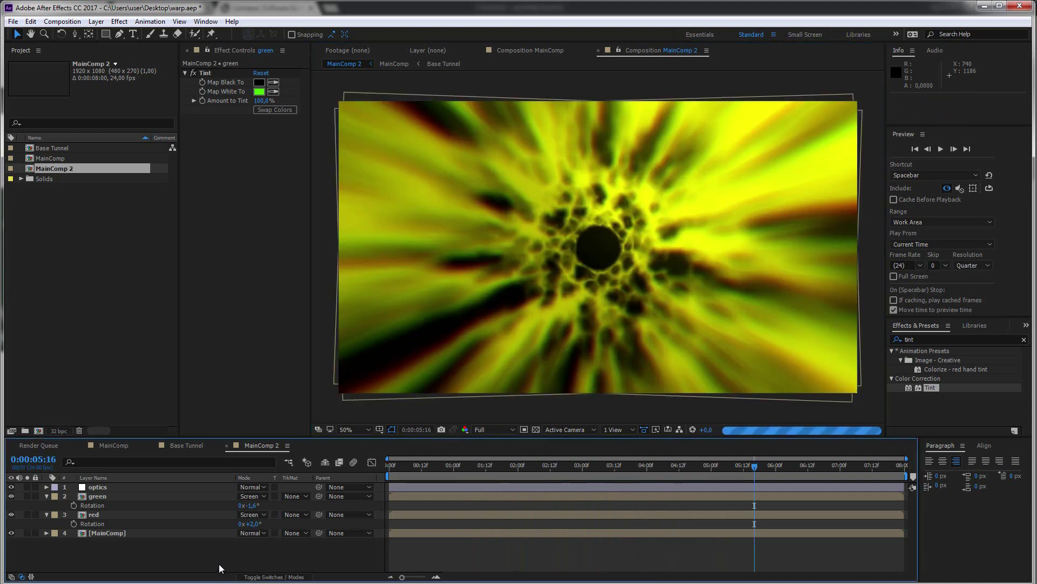
Rename the new adjustment layer to 'levels'
key(Return)
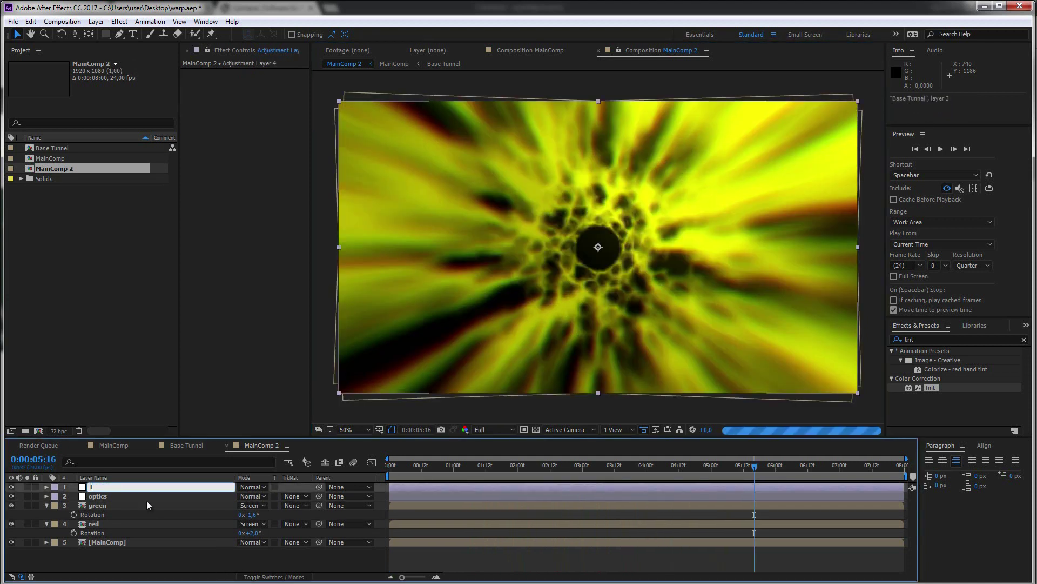
text(levels)
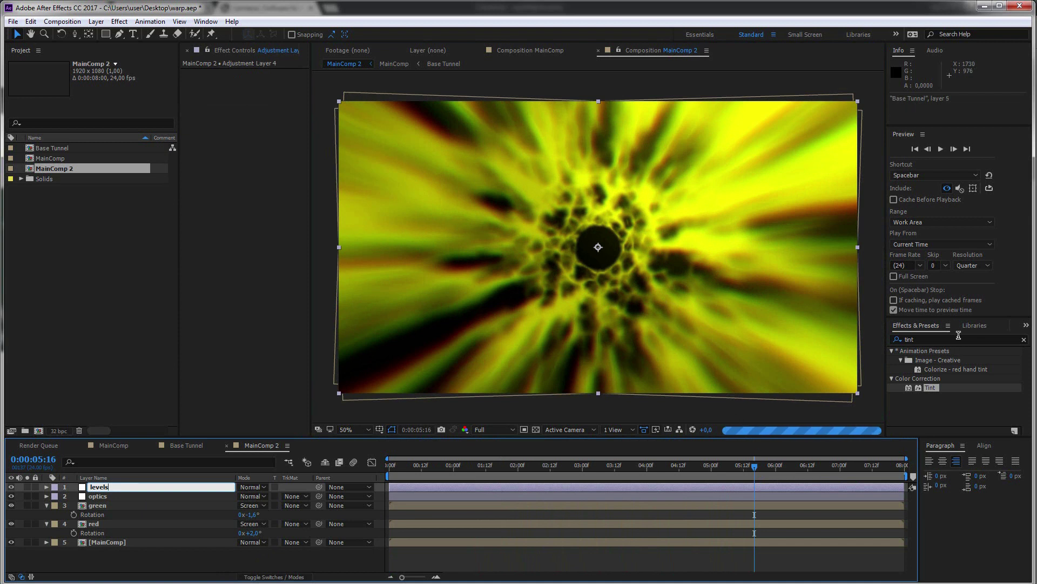
click(953, 338)
Apply Levels to the layer with Input White 0.9059 and Input Black 0.0745
text(levels)
double_click(924, 406)
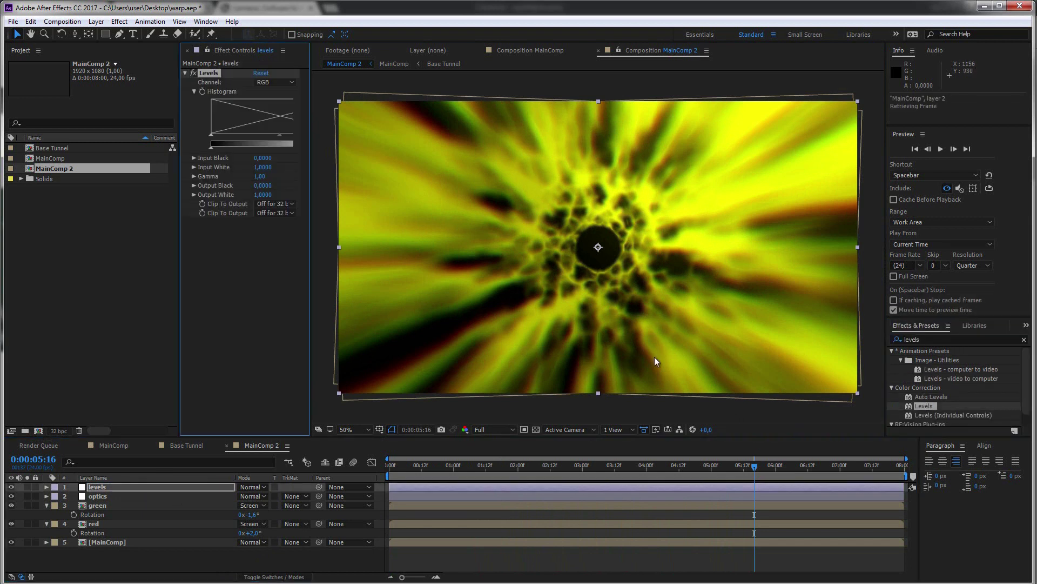
drag(178, 244, 123, 243)
drag(292, 135, 280, 139)
drag(154, 146, 164, 146)
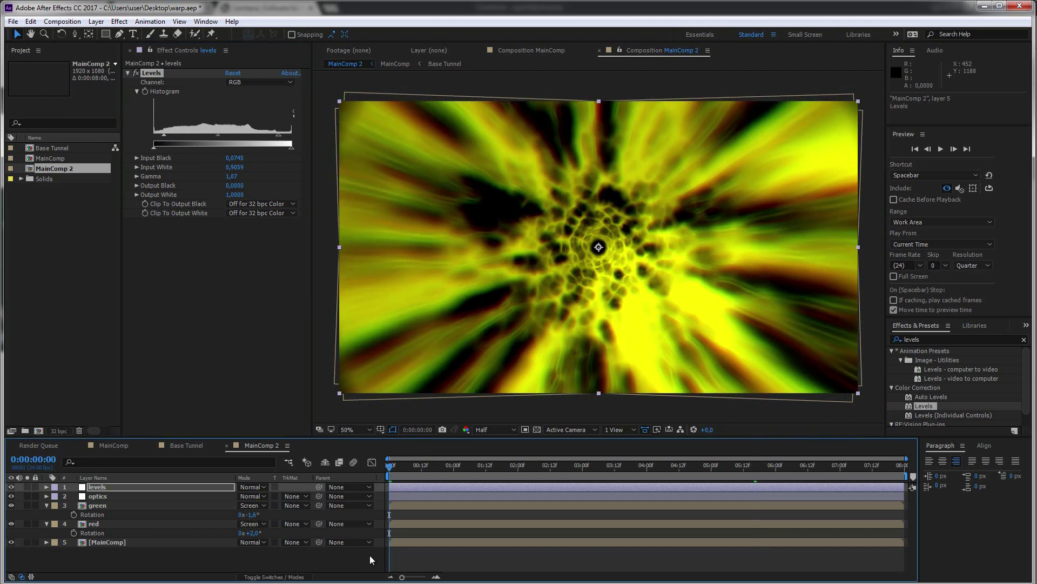
click(371, 561)
key(Home)
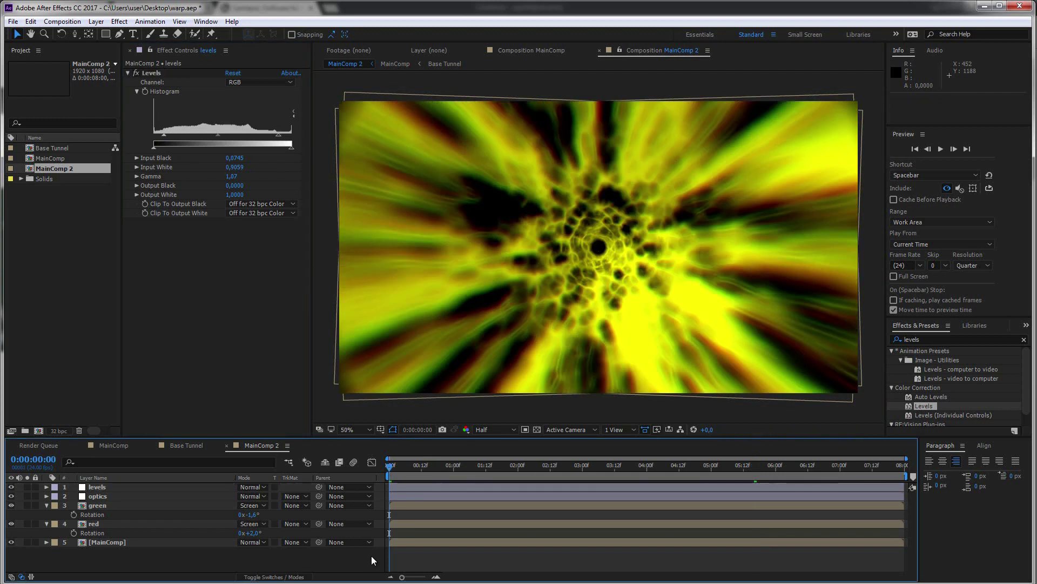